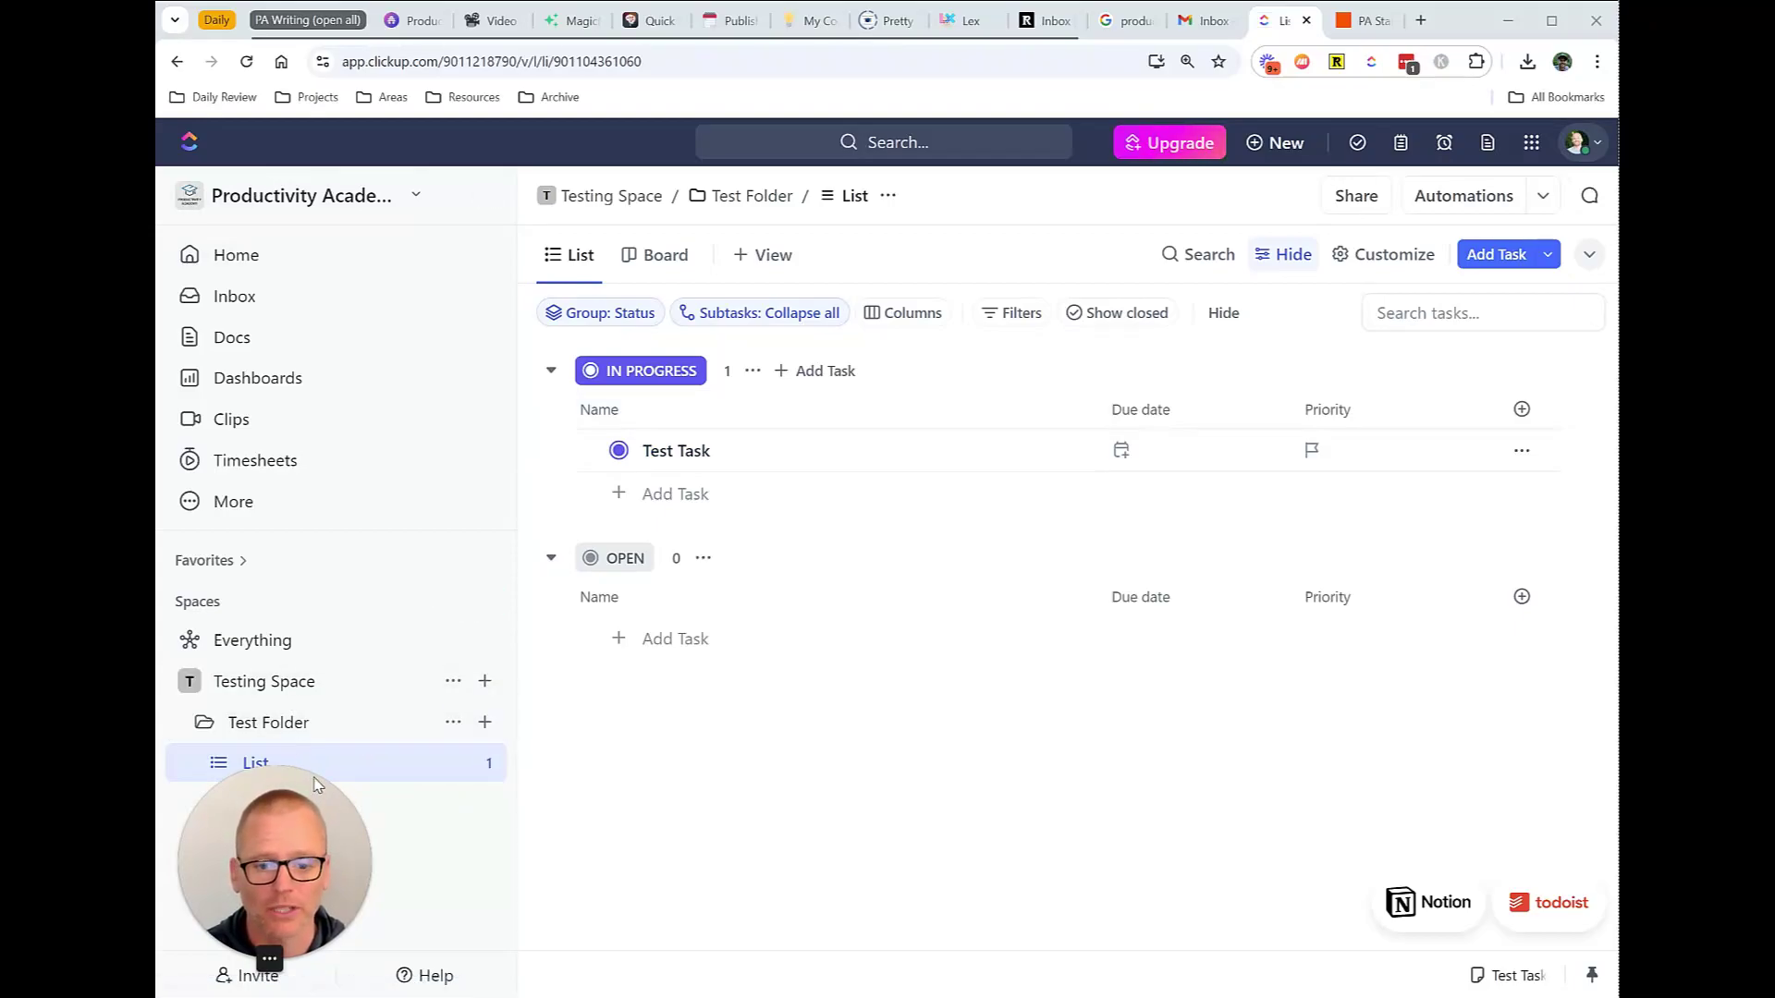
- Copy the List list's create-tasks-by-email address and return to the List view
{"action": "left_click_drag", "start_coordinate": [309, 829], "coordinate": [314, 270]}
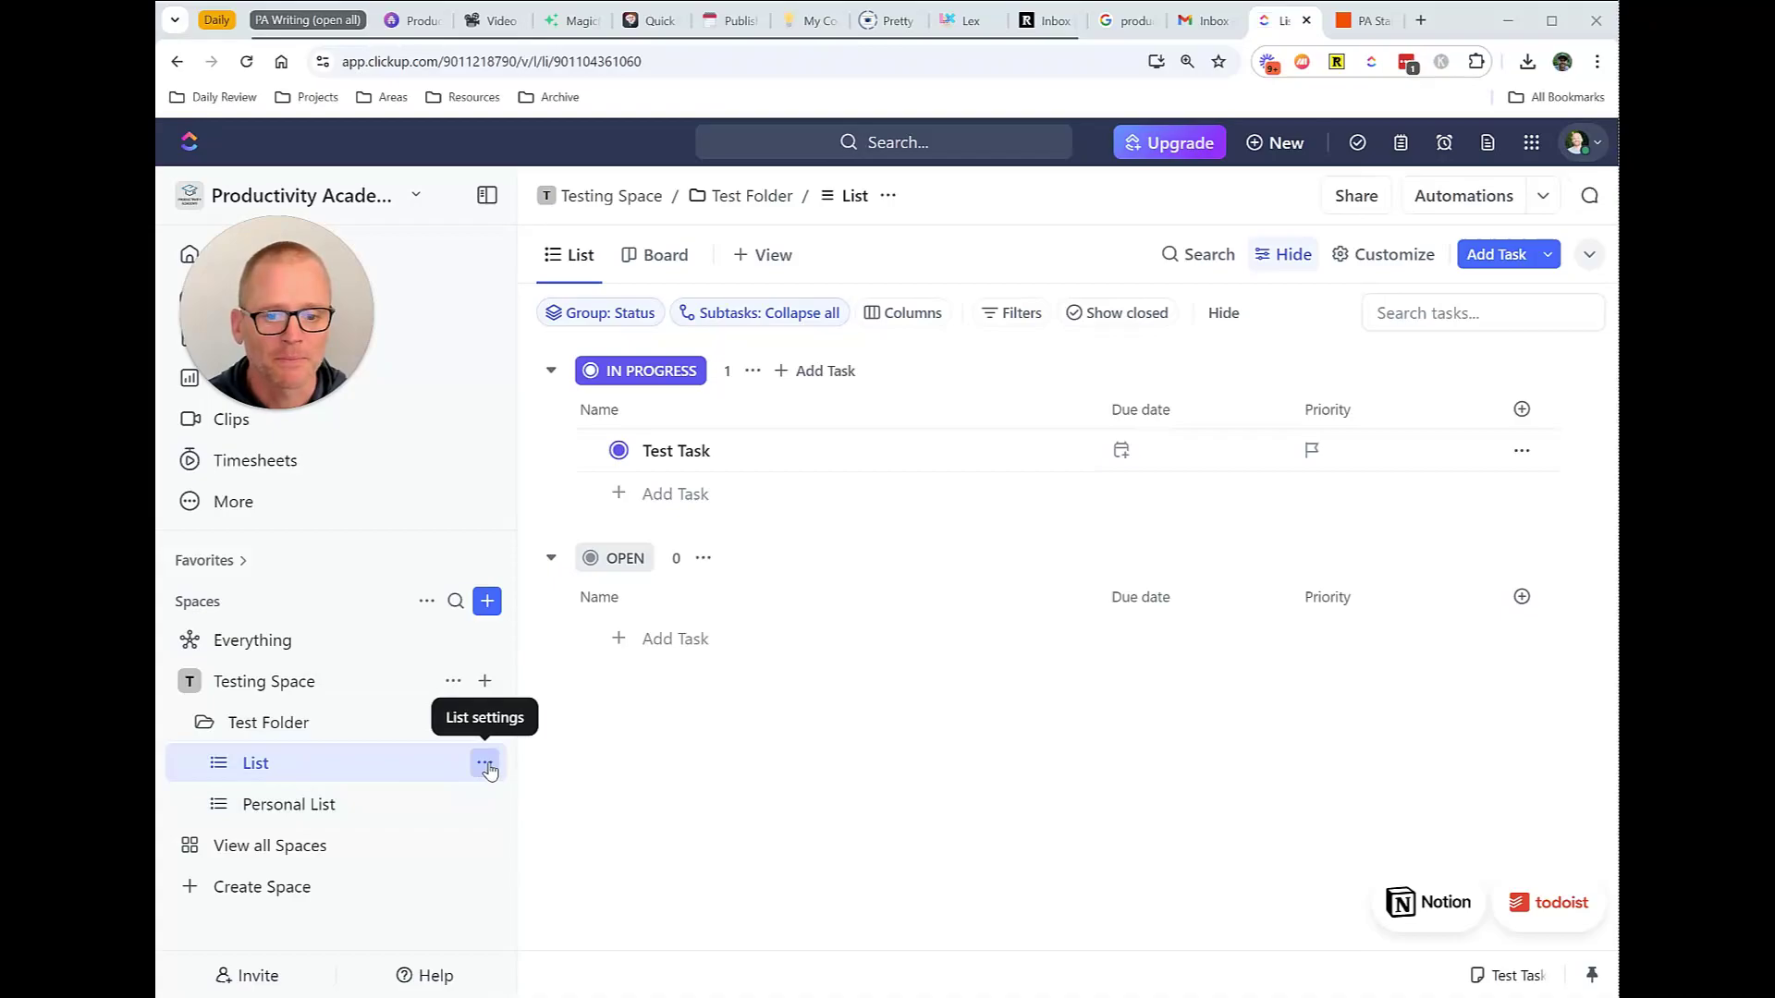
{"action": "left_click", "coordinate": [484, 765]}
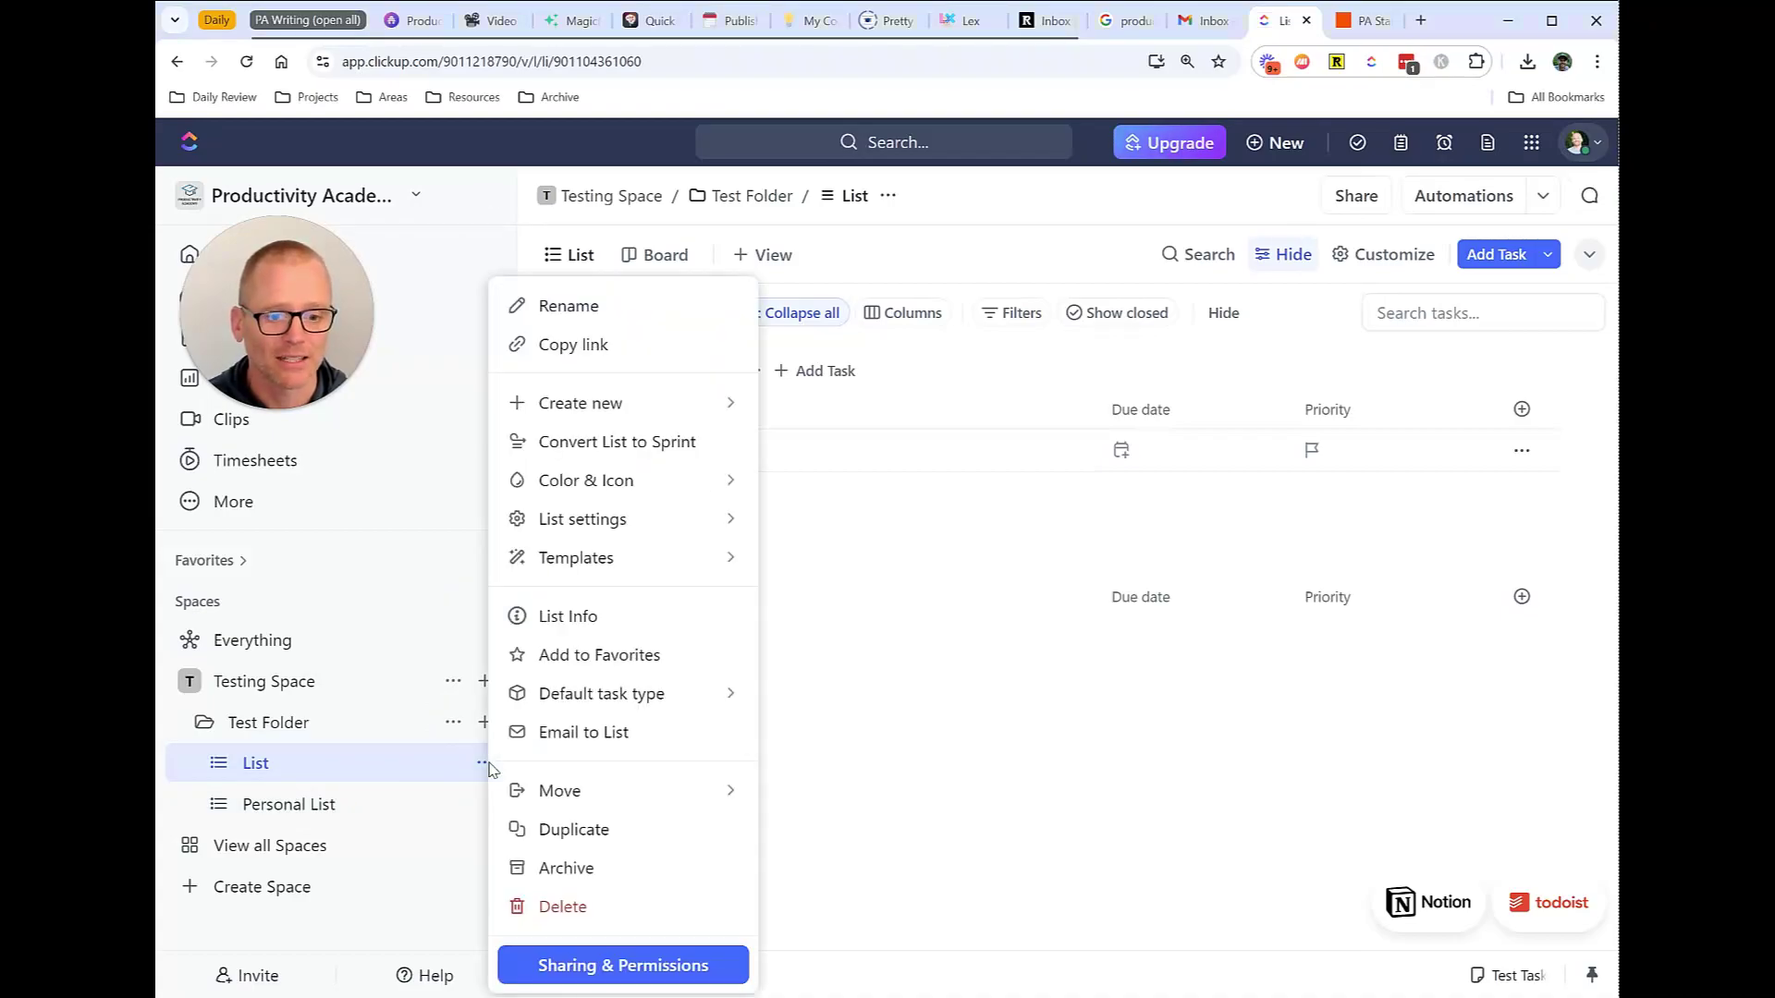
{"action": "left_click", "coordinate": [1039, 732]}
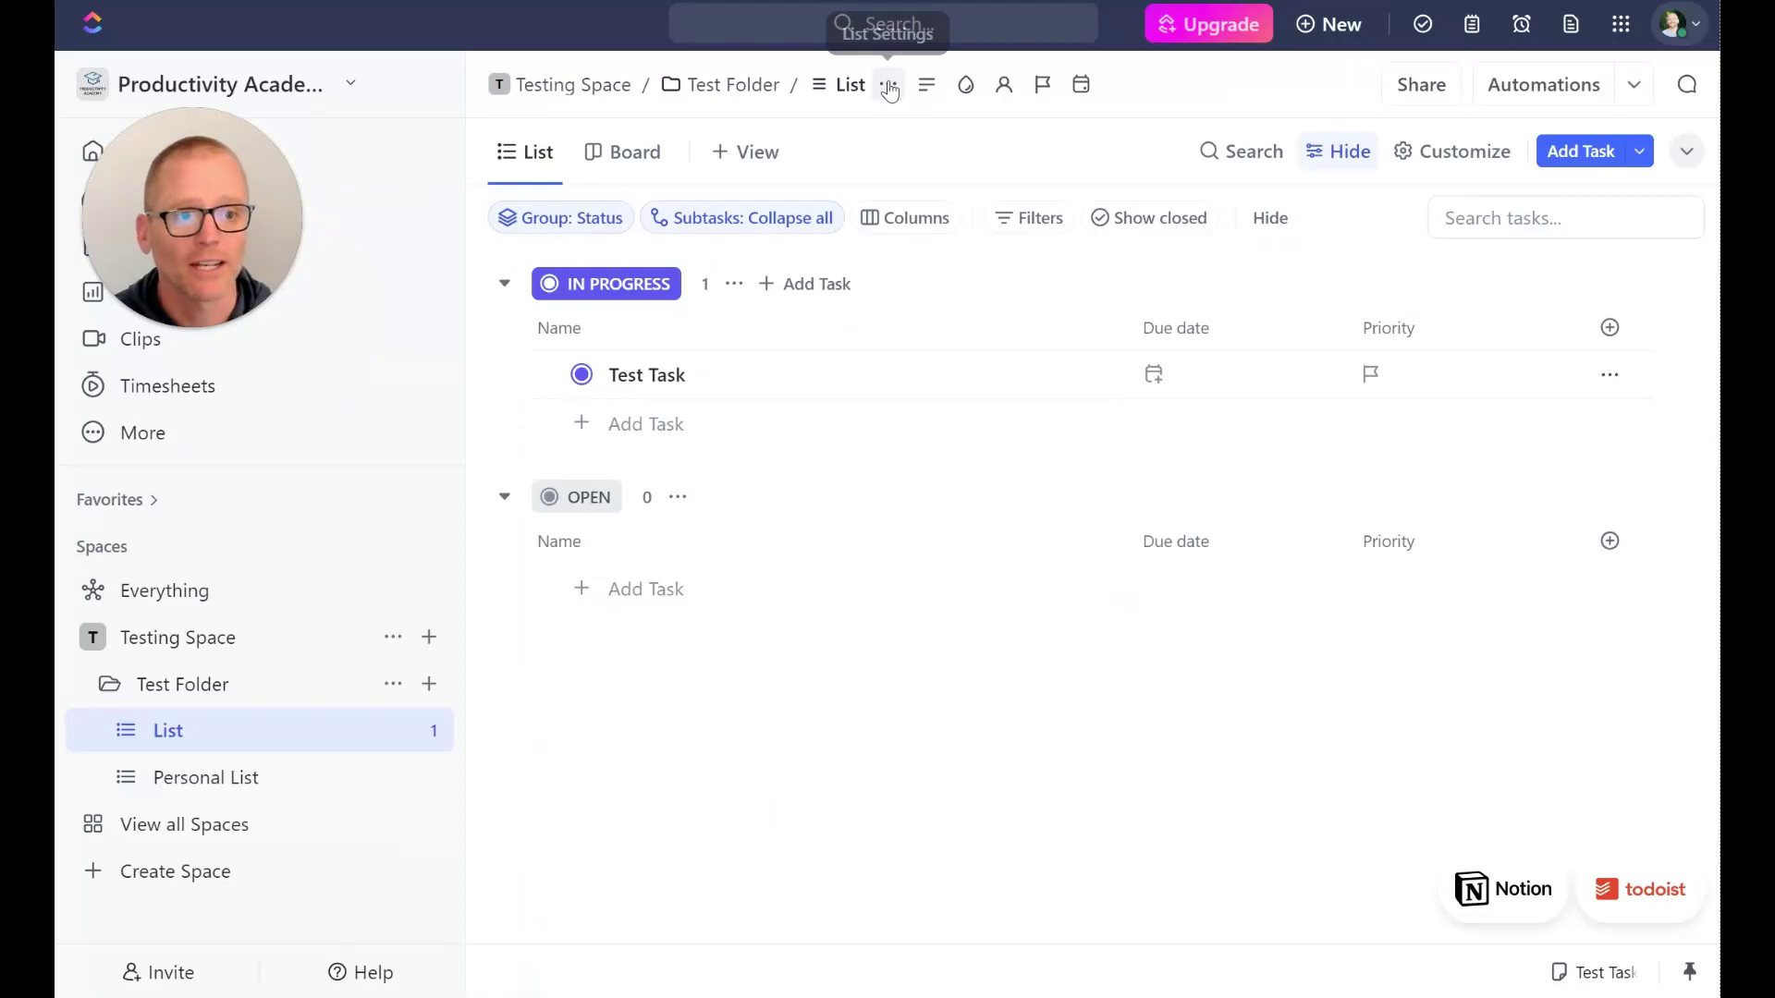
{"action": "left_click", "coordinate": [889, 85]}
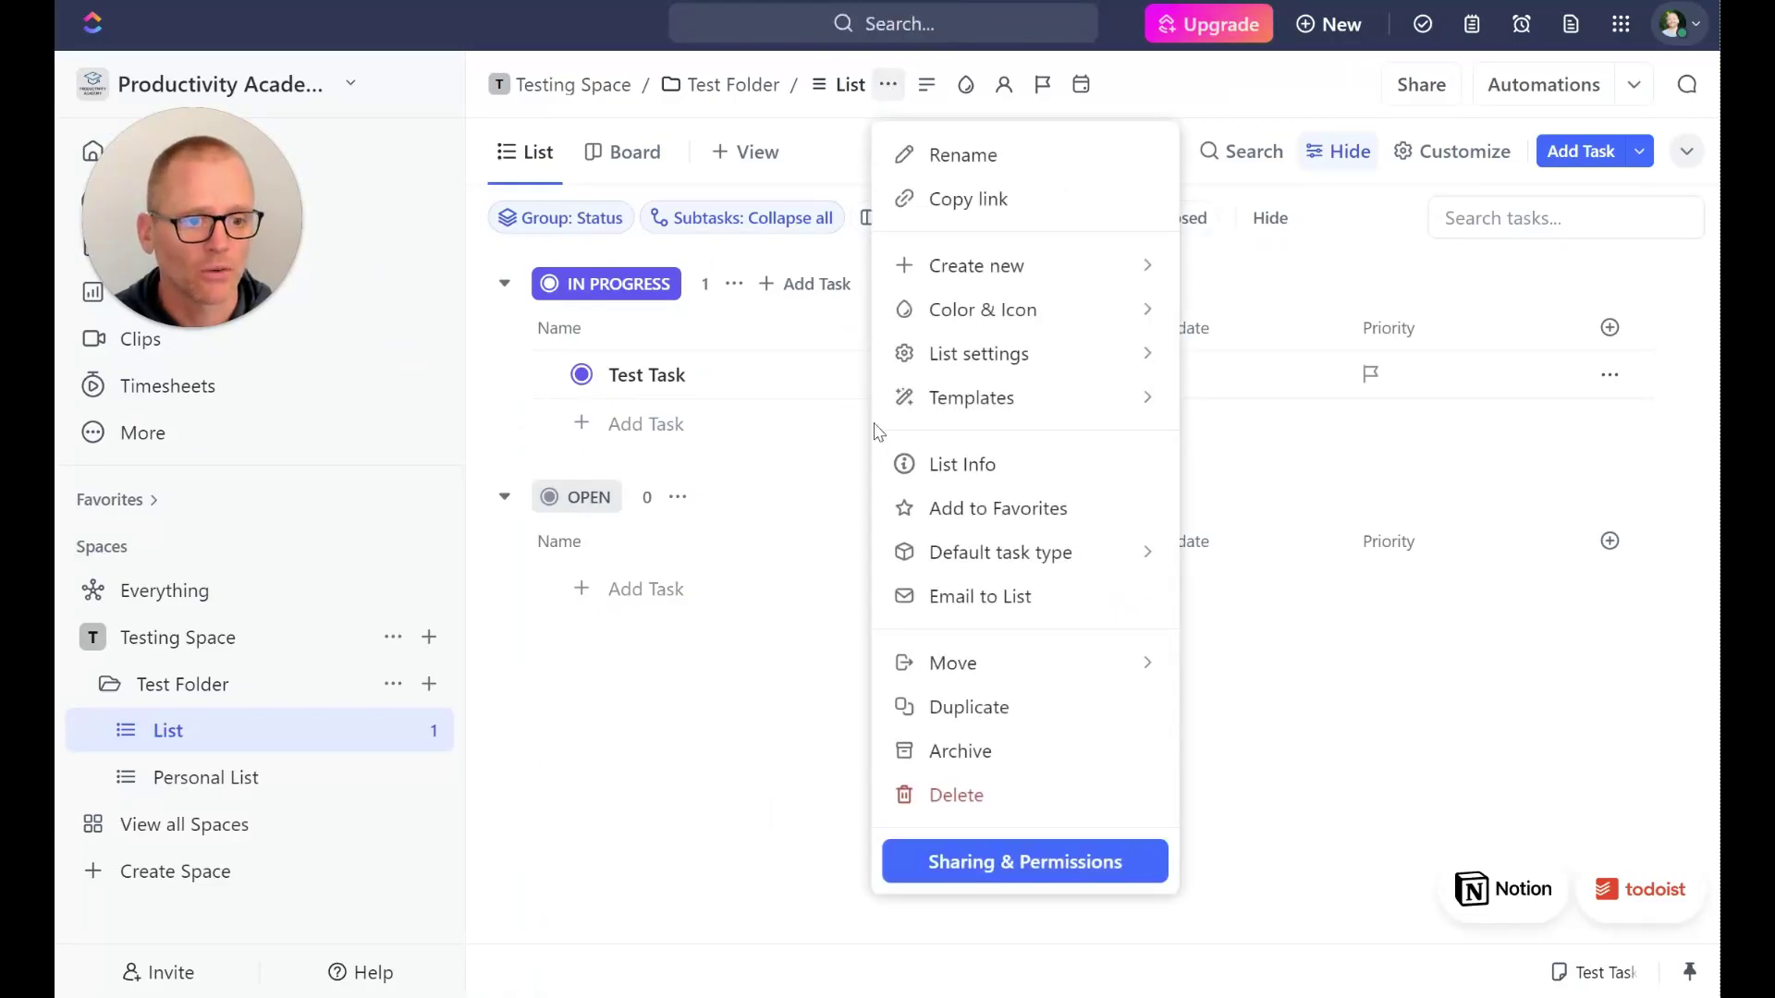
{"action": "left_click", "coordinate": [980, 599]}
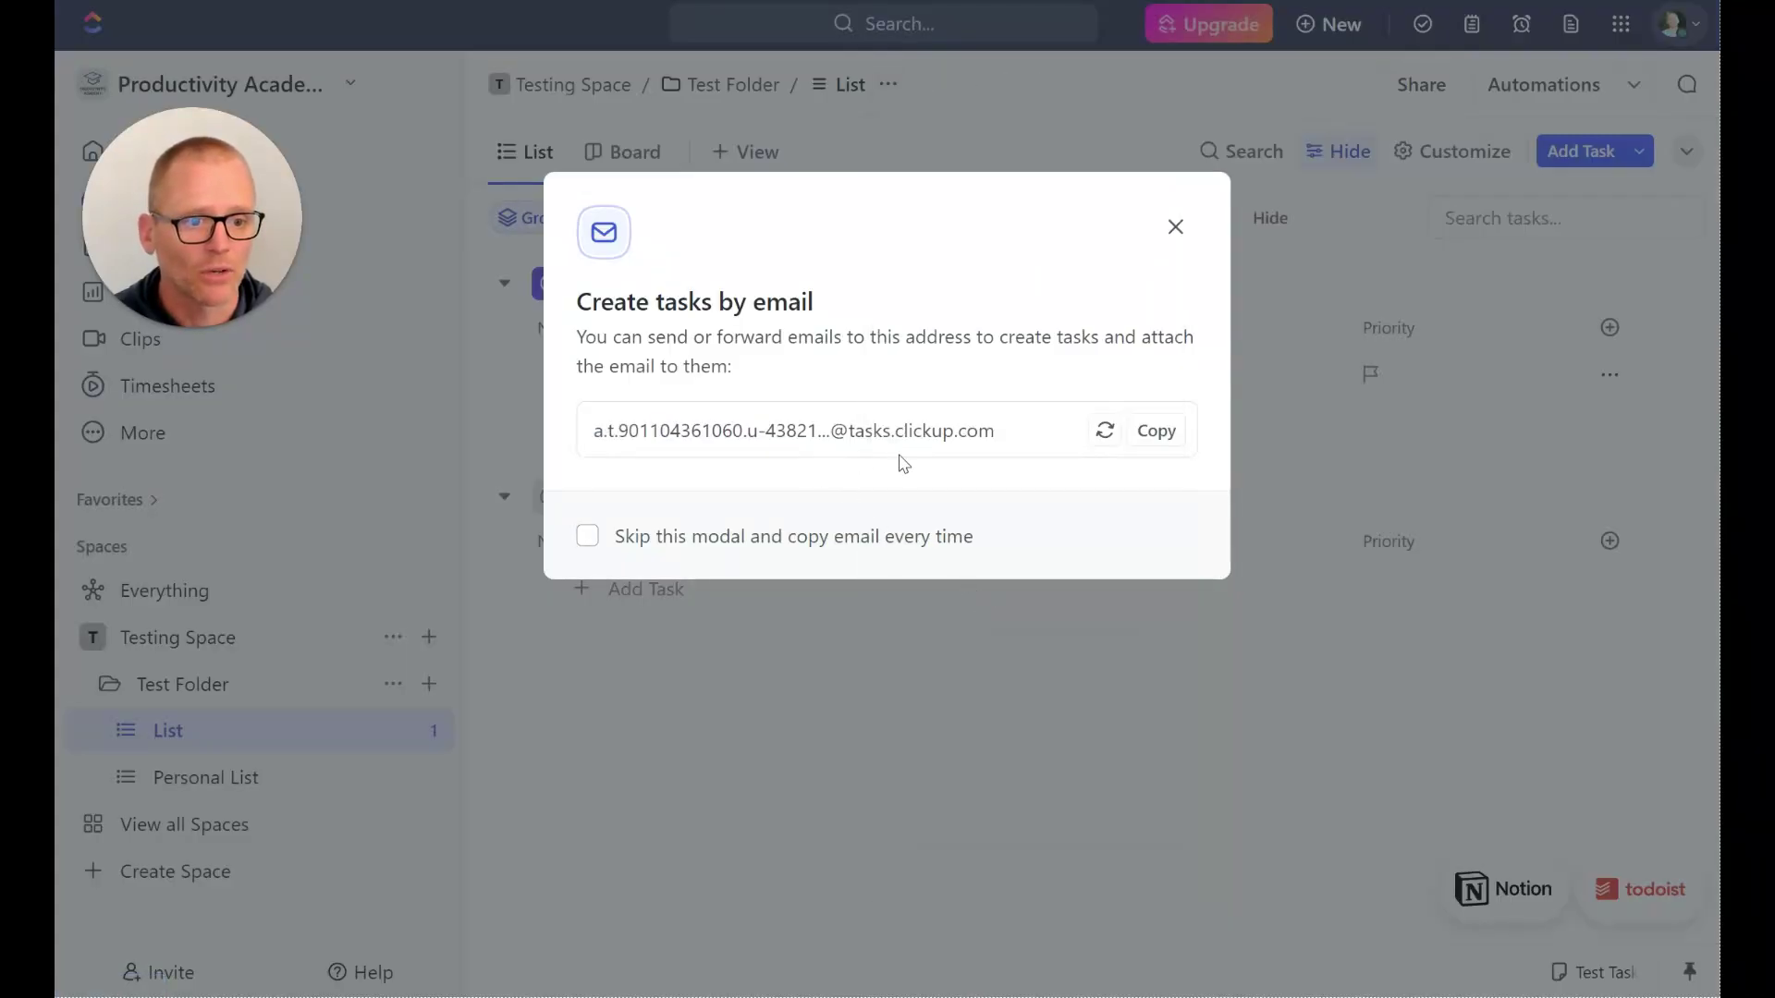
{"action": "left_click", "coordinate": [1163, 442]}
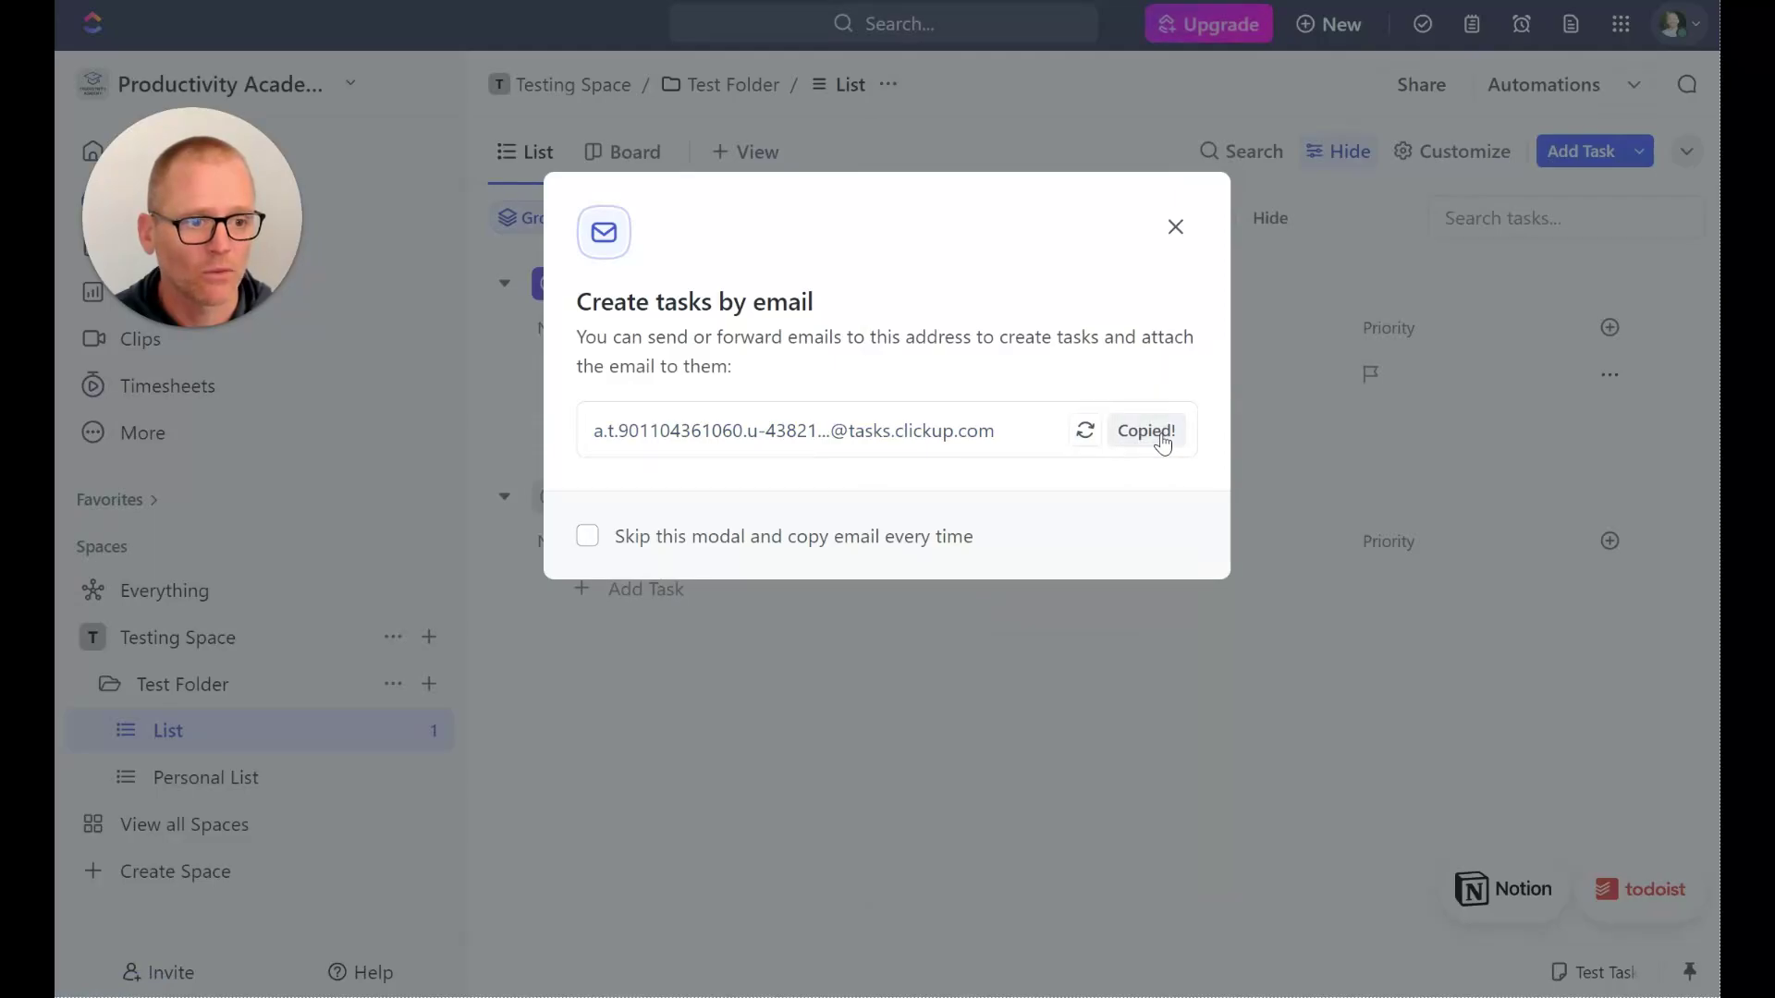
{"action": "left_click", "coordinate": [1176, 228]}
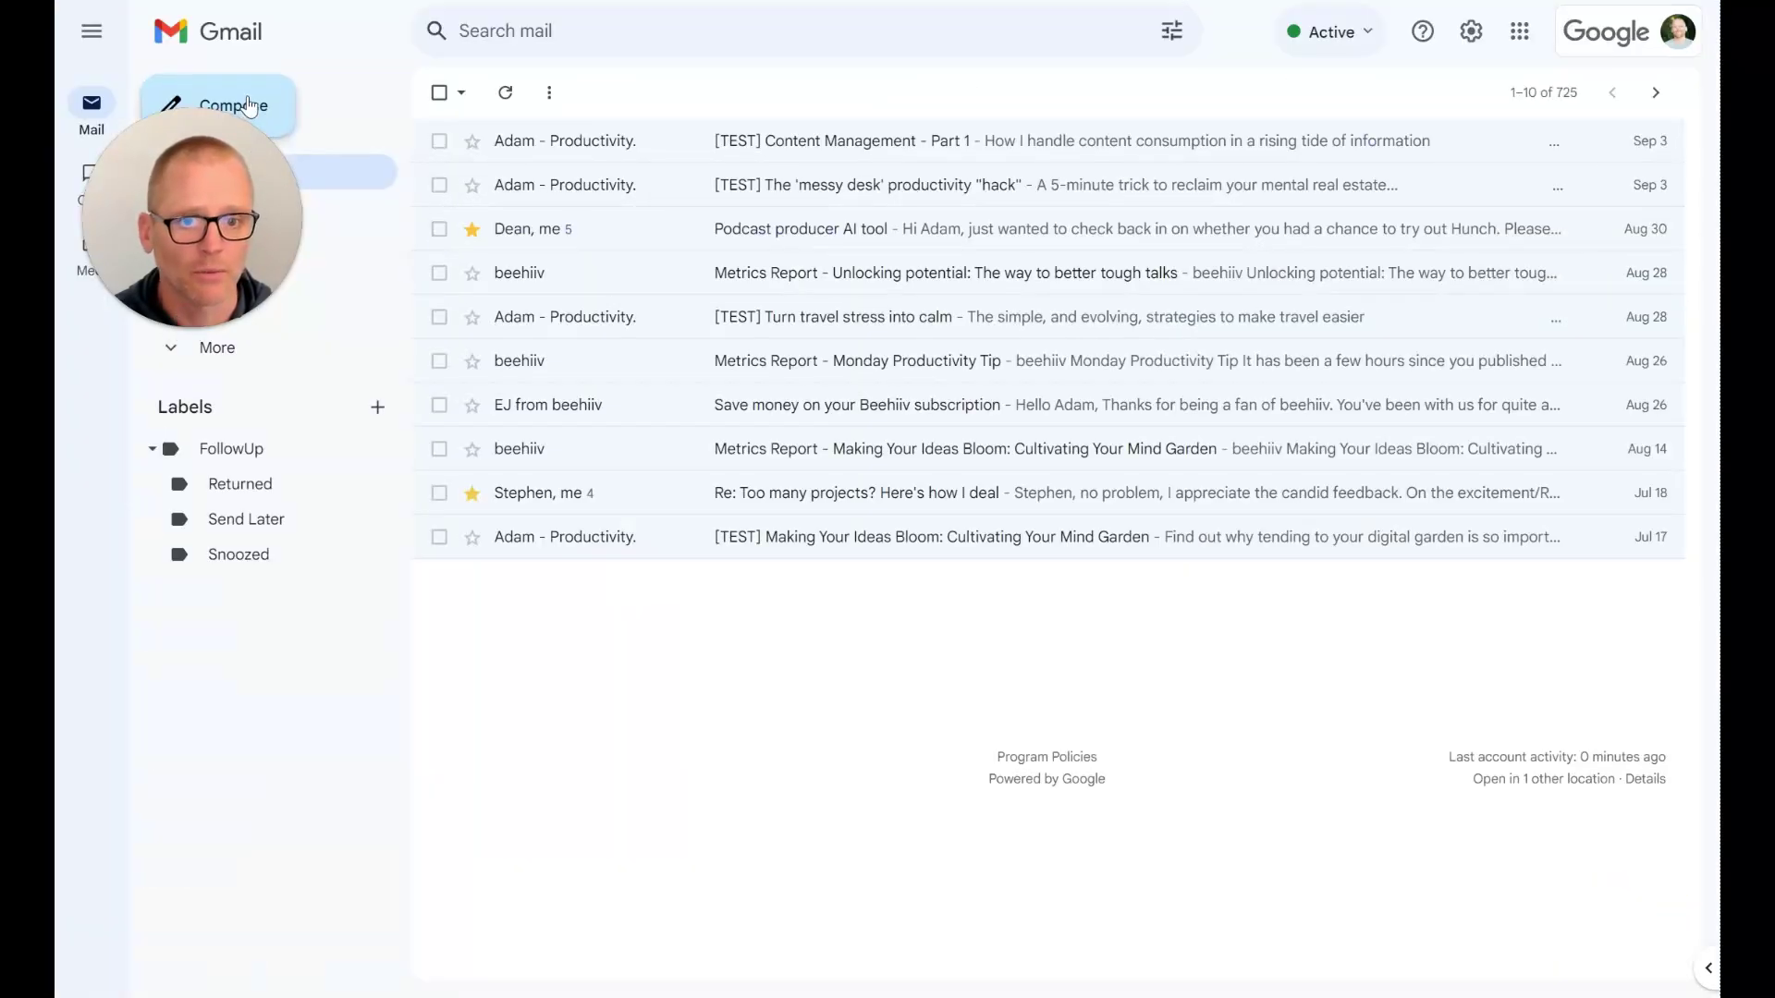
- Email the list address with subject 'this is a good test task emailing in' and body 'Here is the body of the email.'
{"action": "key", "text": "c"}
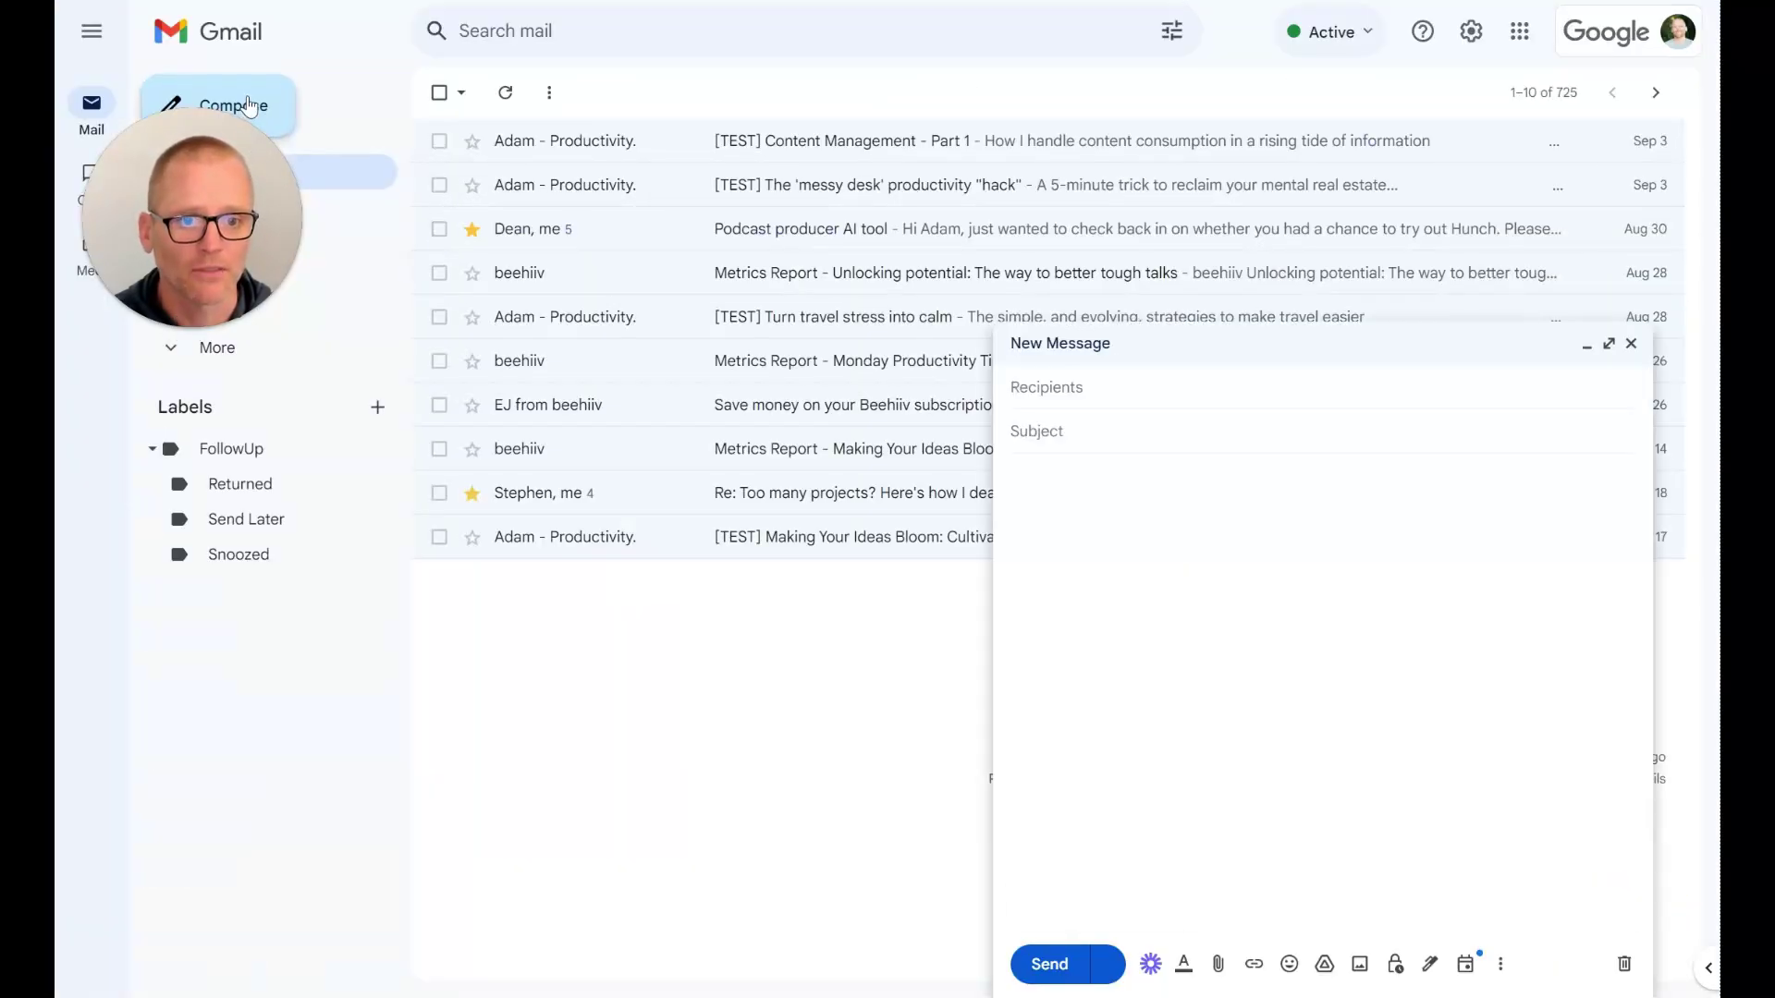
{"action": "key", "text": "ctrl+v"}
{"action": "left_click", "coordinate": [1105, 442]}
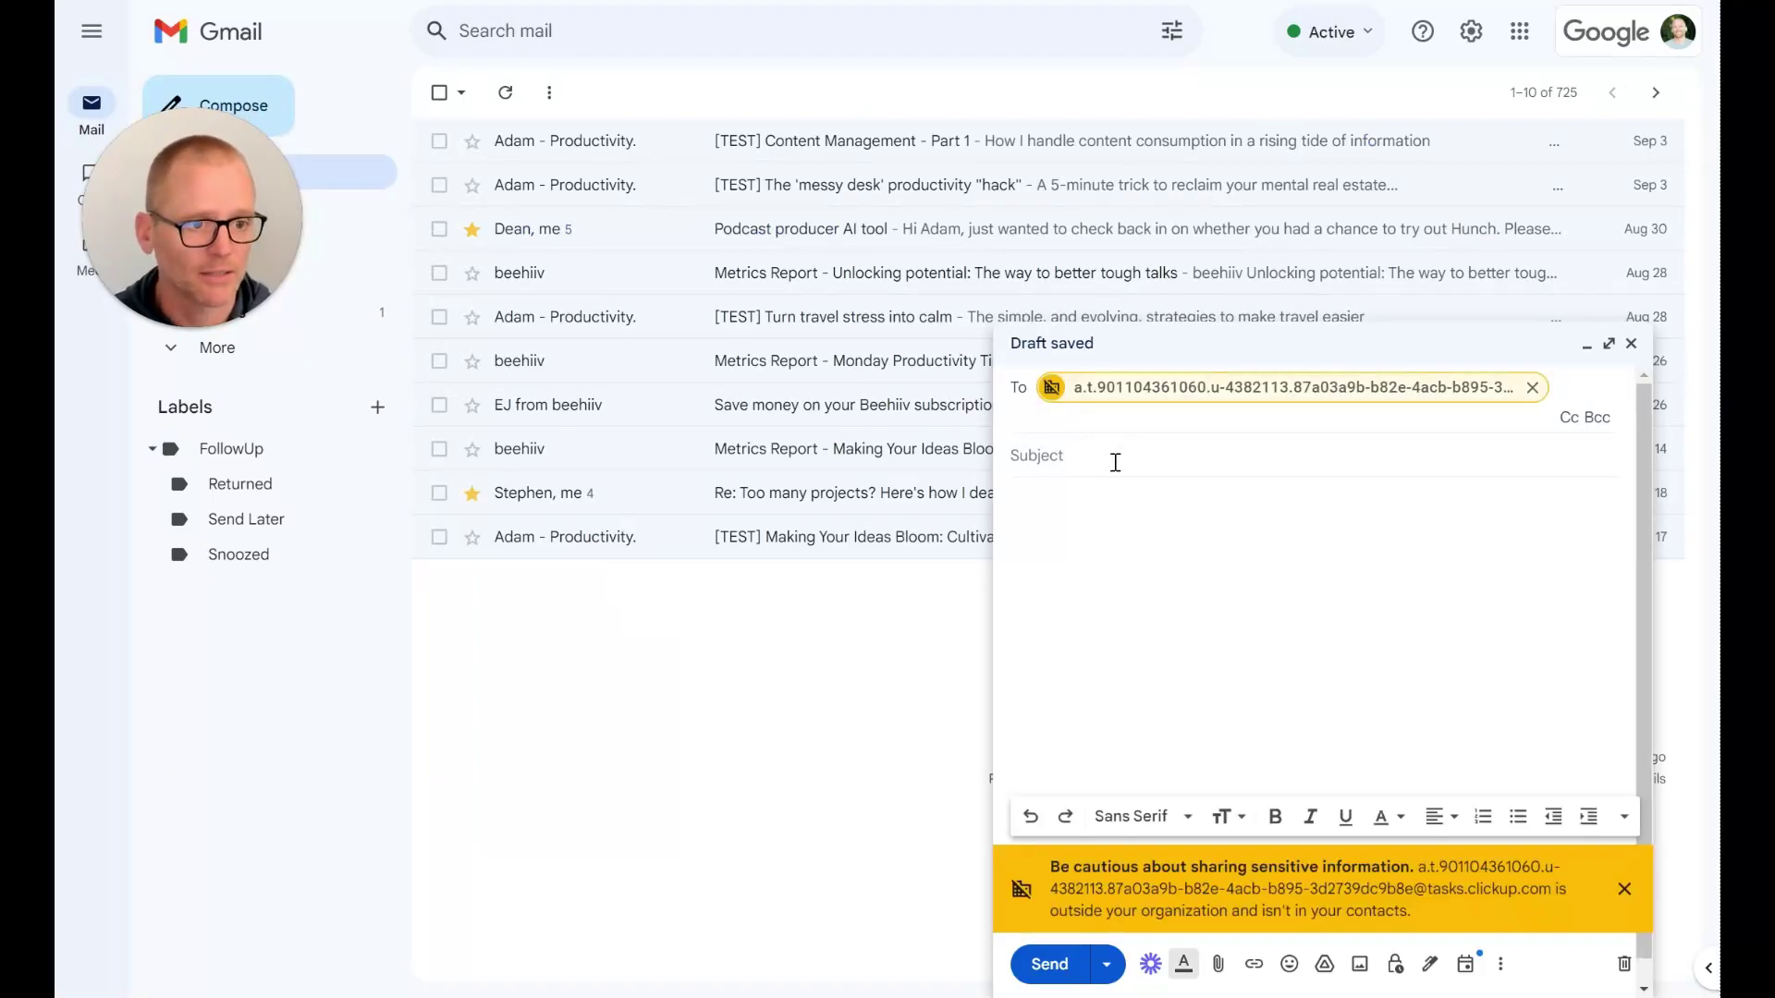
{"action": "type", "text": "this "}
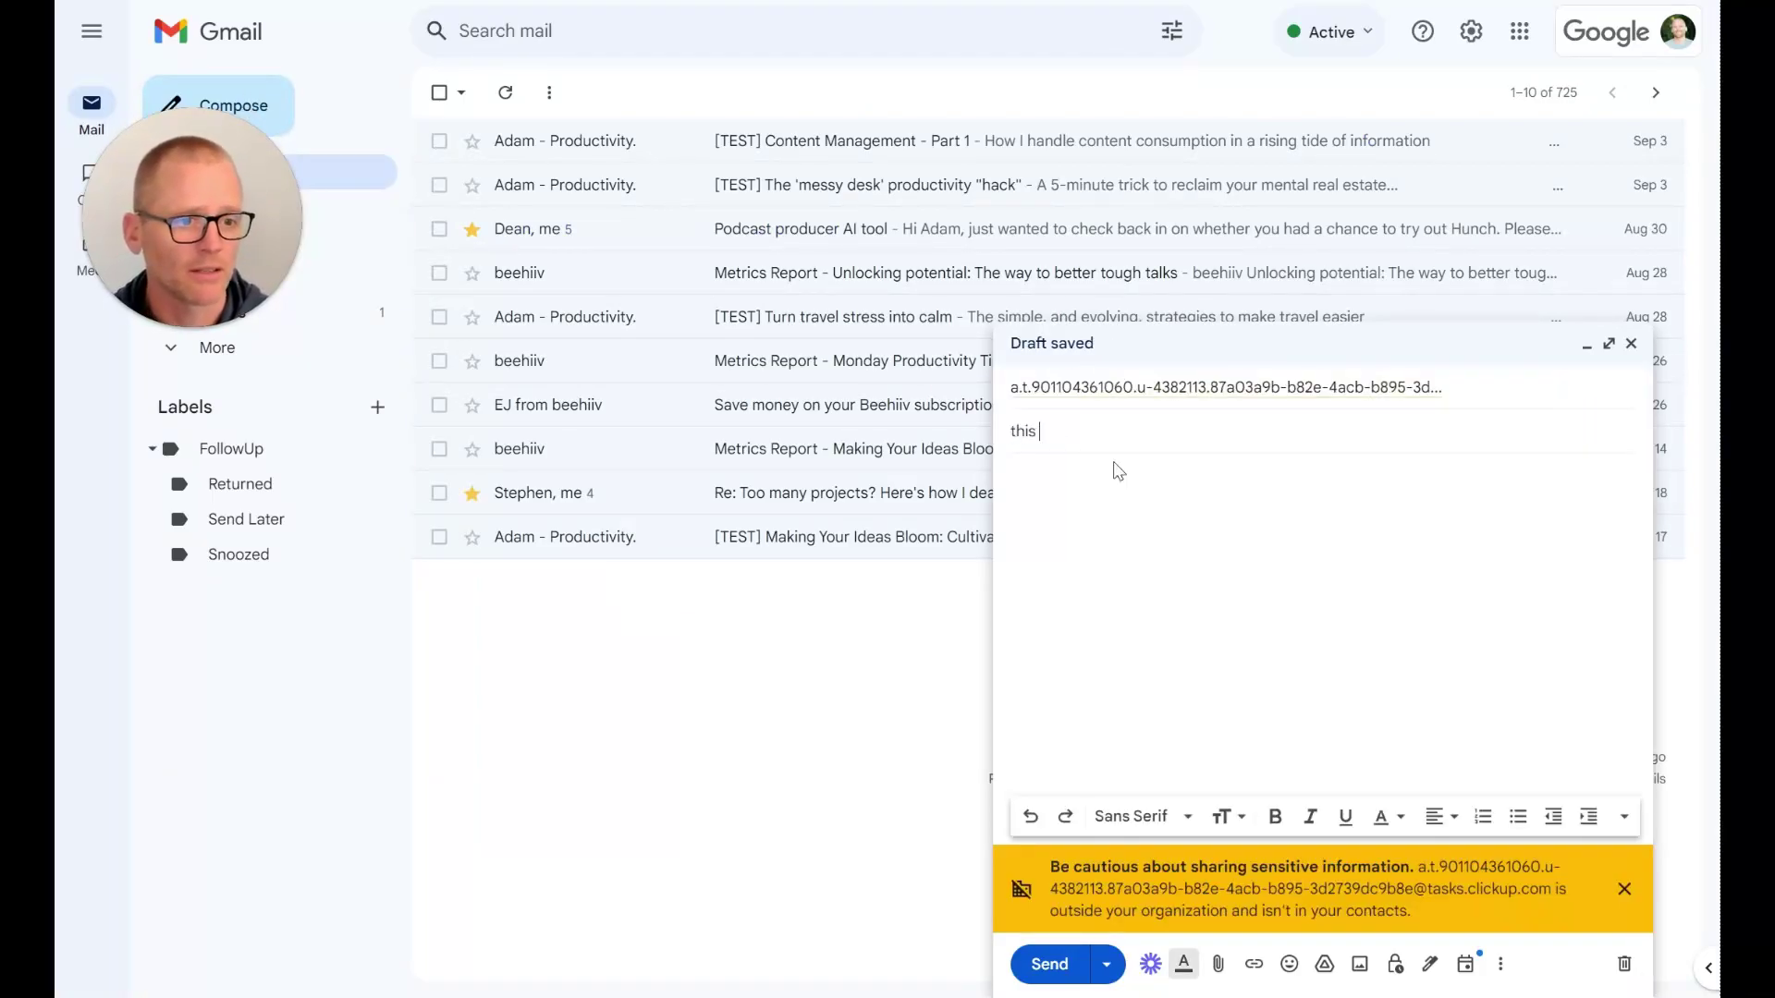
{"action": "type", "text": "is a good  test t"}
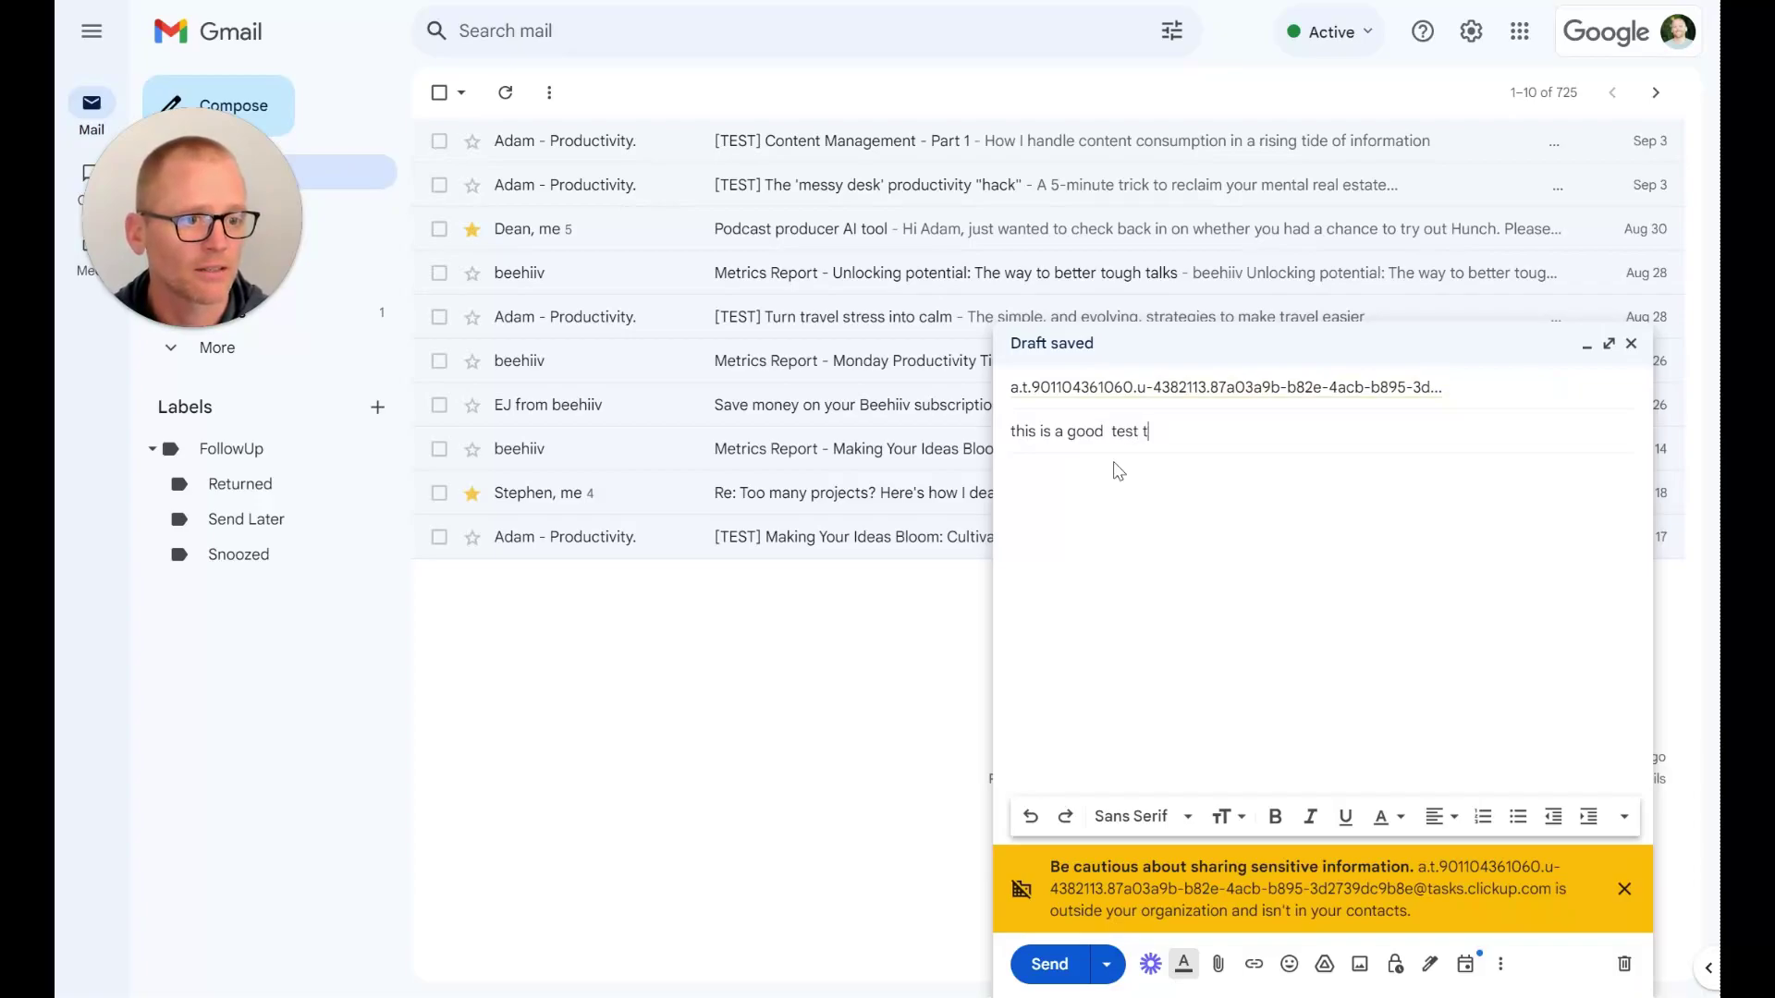
{"action": "type", "text": "ask emailing in"}
{"action": "key", "text": "Tab"}
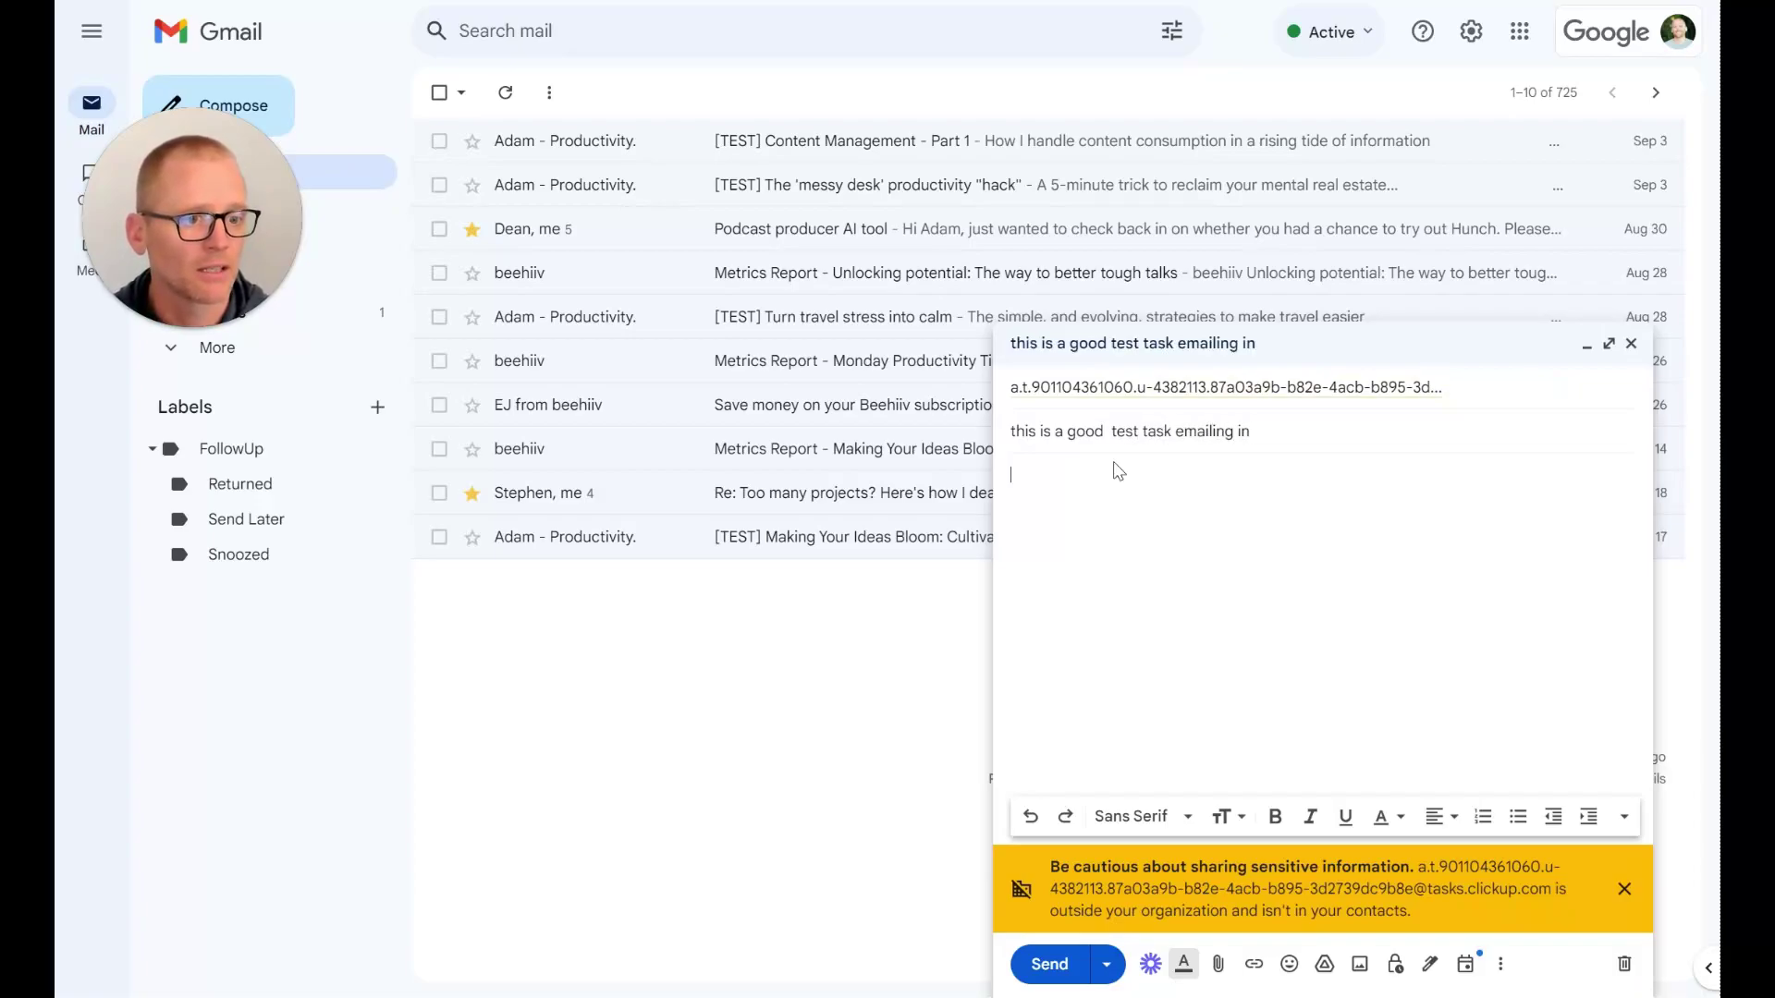
{"action": "type", "text": "Here is the bod"}
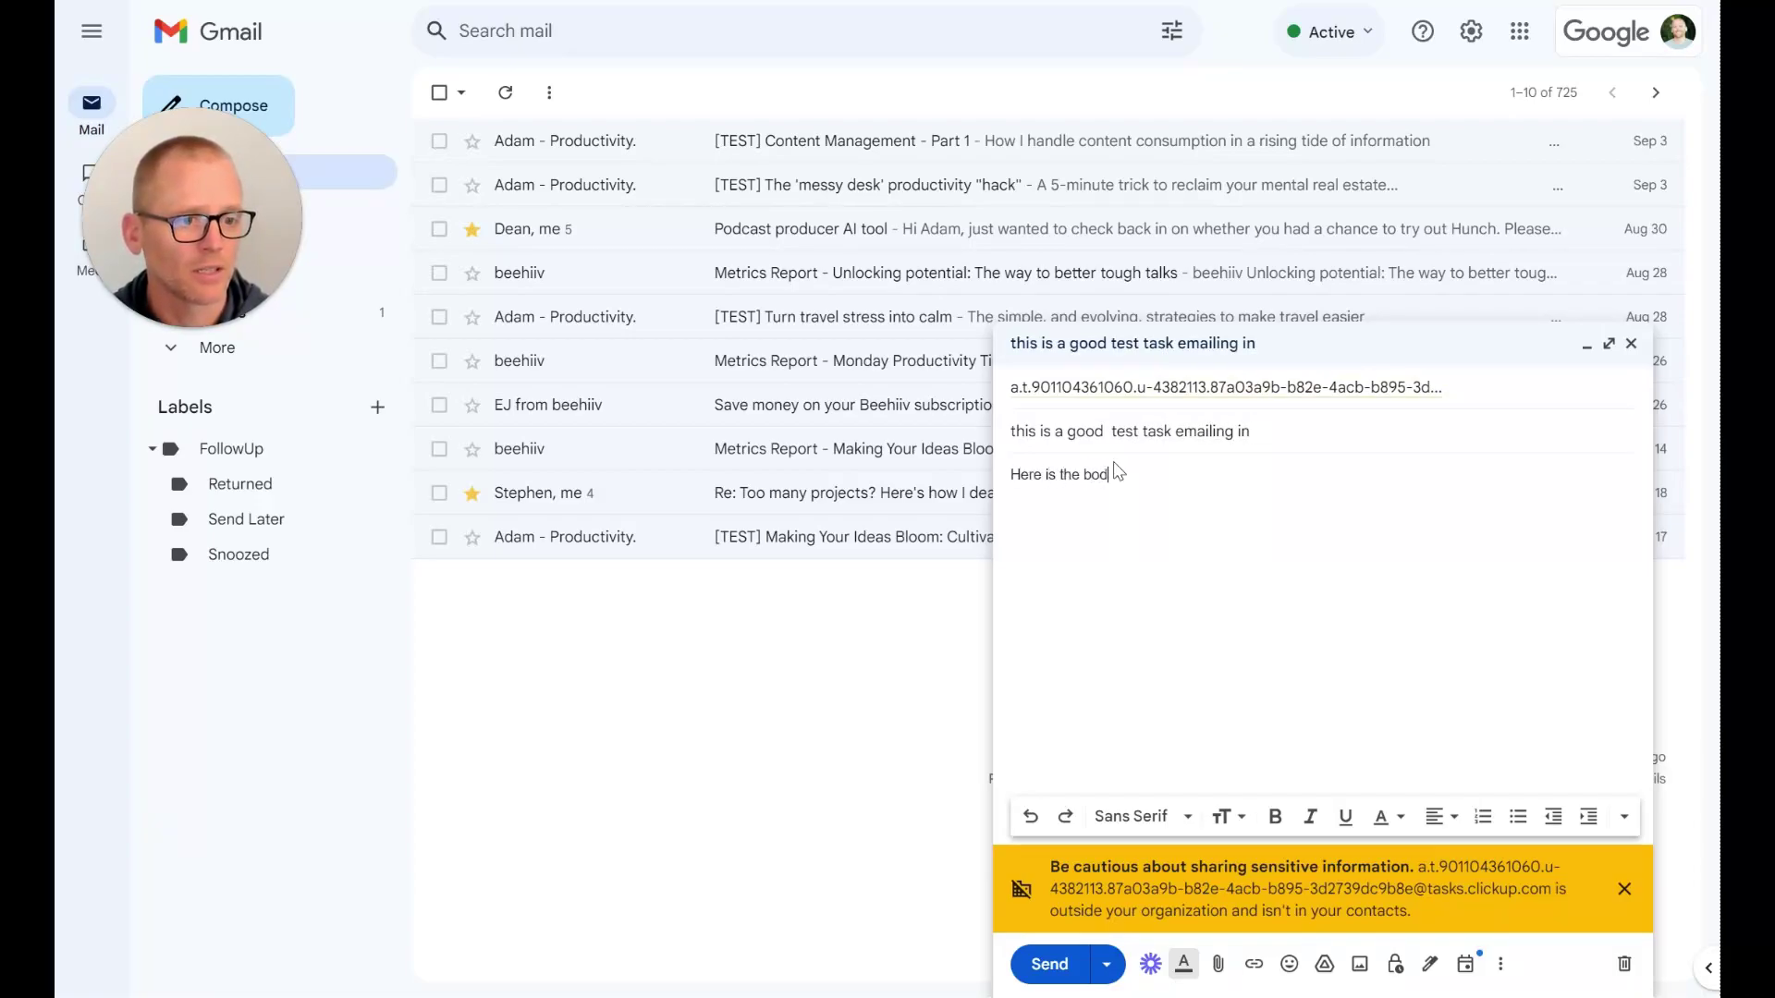
{"action": "type", "text": "y of the email."}
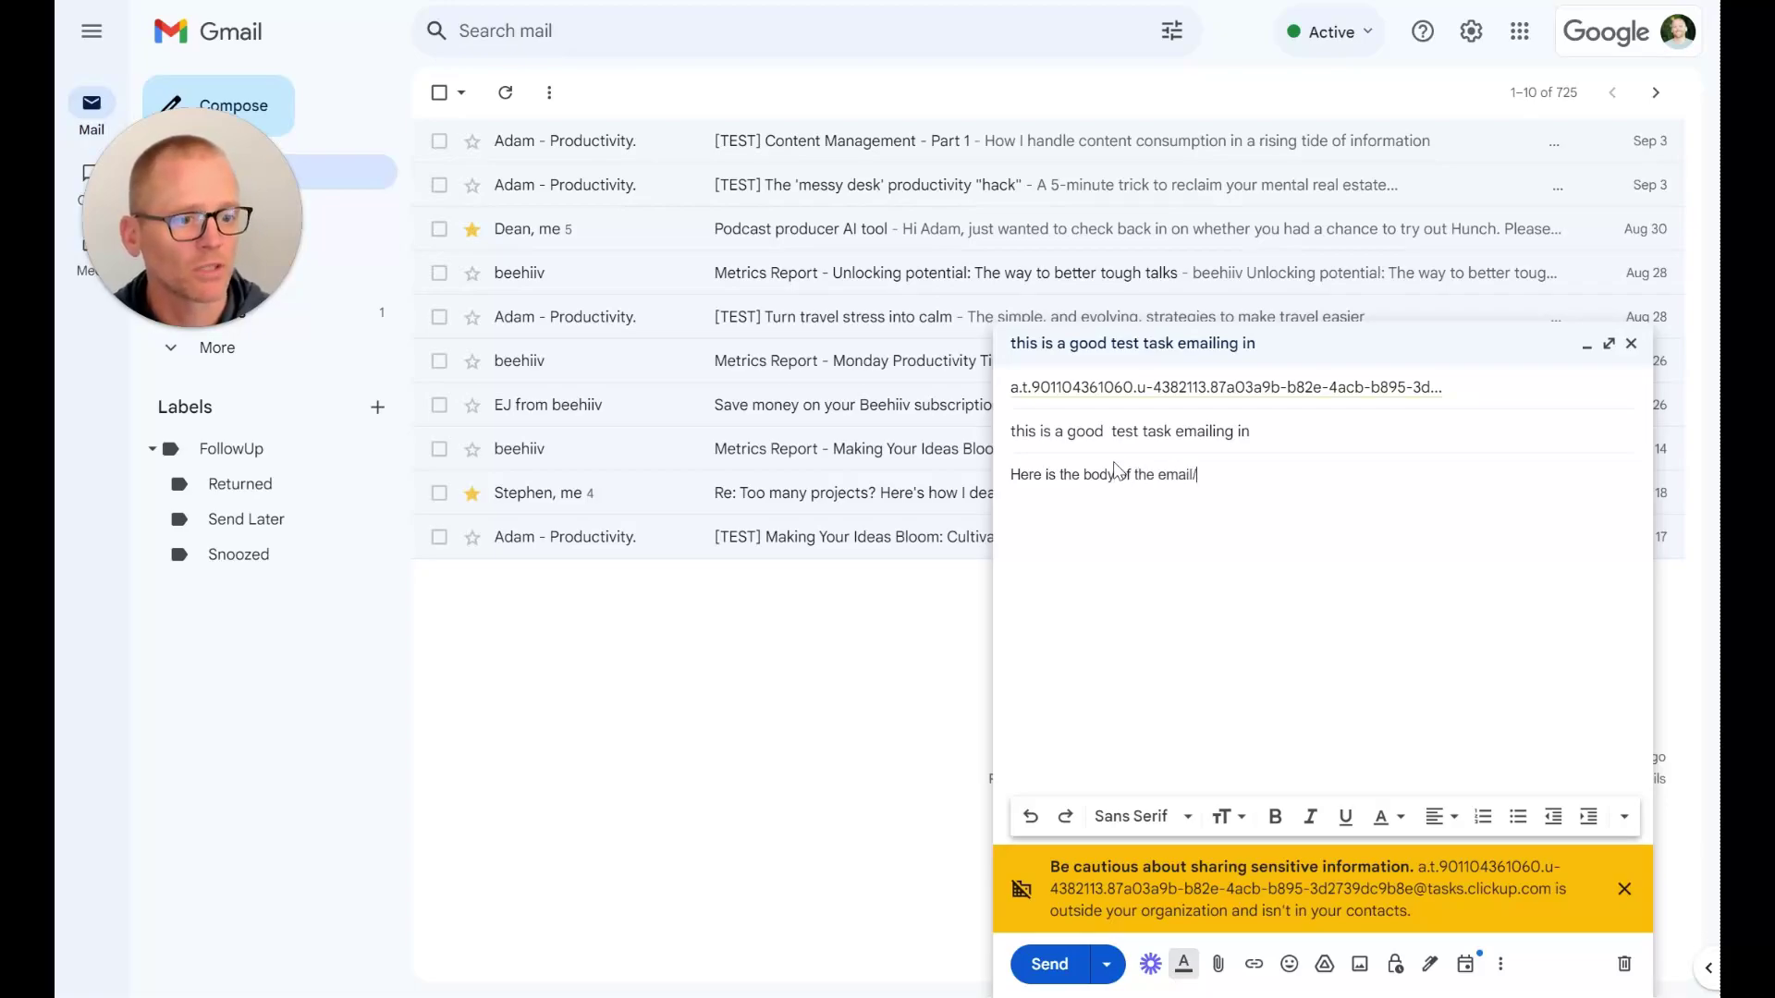
{"action": "left_click", "coordinate": [1040, 964]}
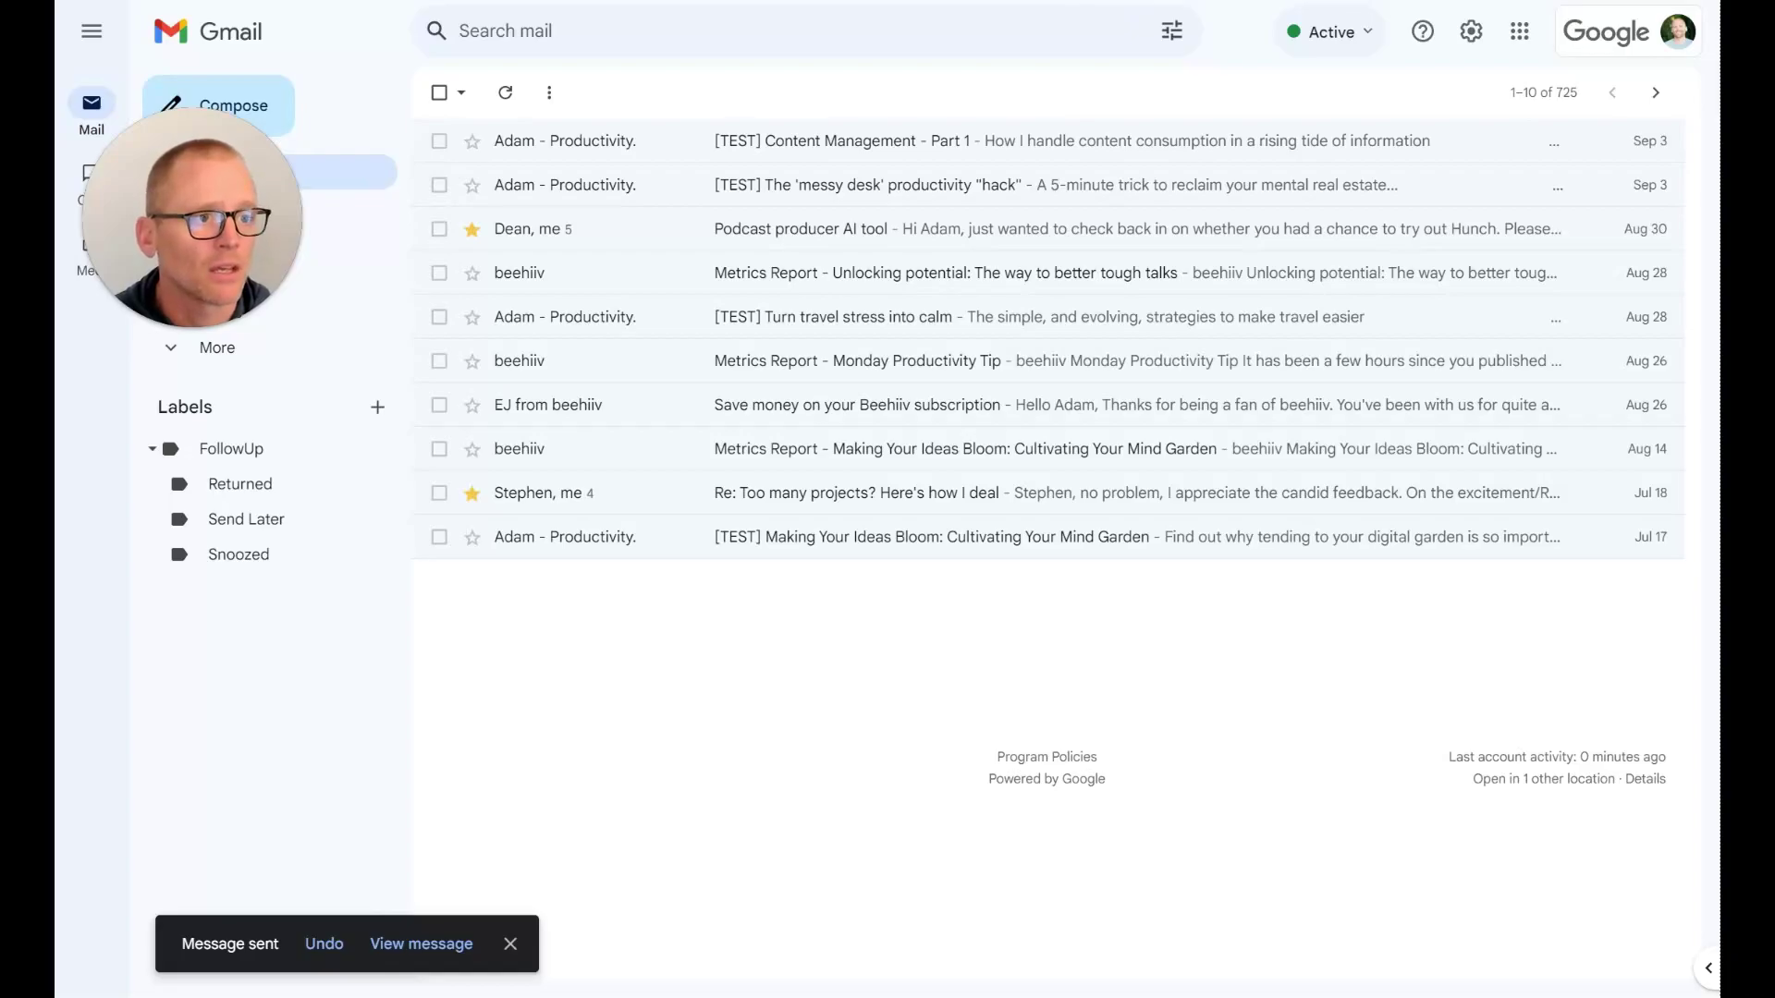
{"action": "left_click", "coordinate": [1331, 2]}
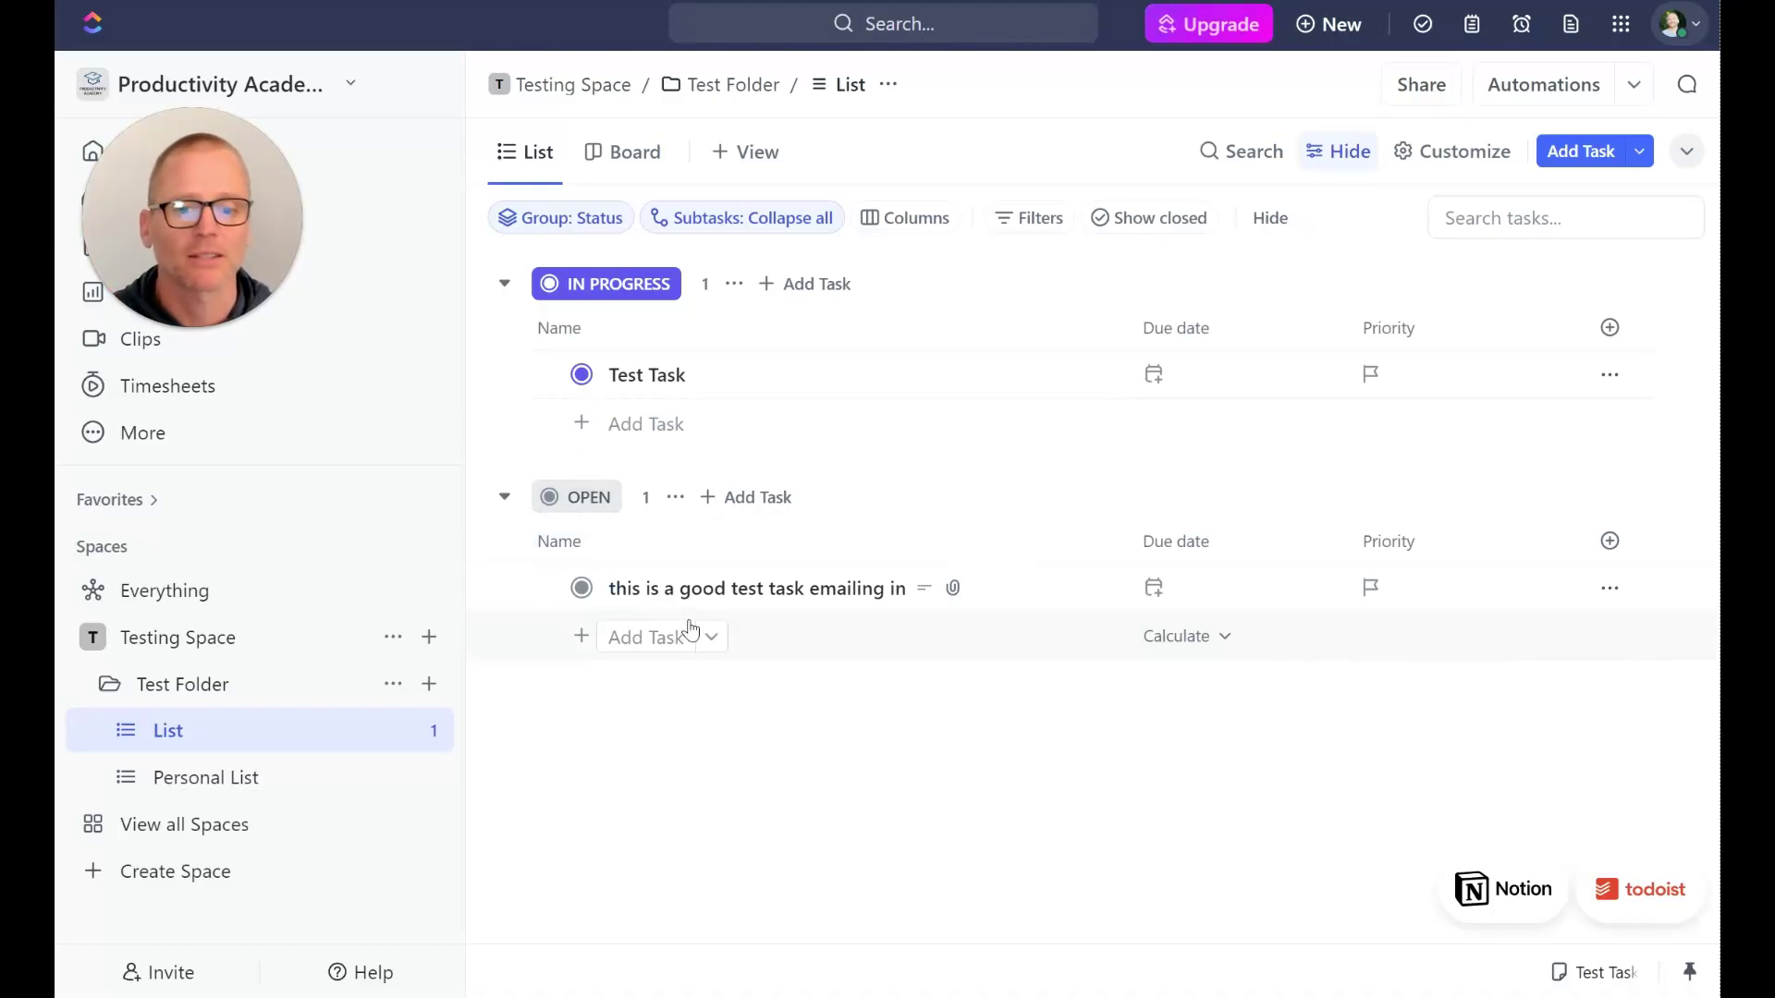
- Open the emailed-in task and scroll down to its Attachments section
{"action": "left_click", "coordinate": [767, 601]}
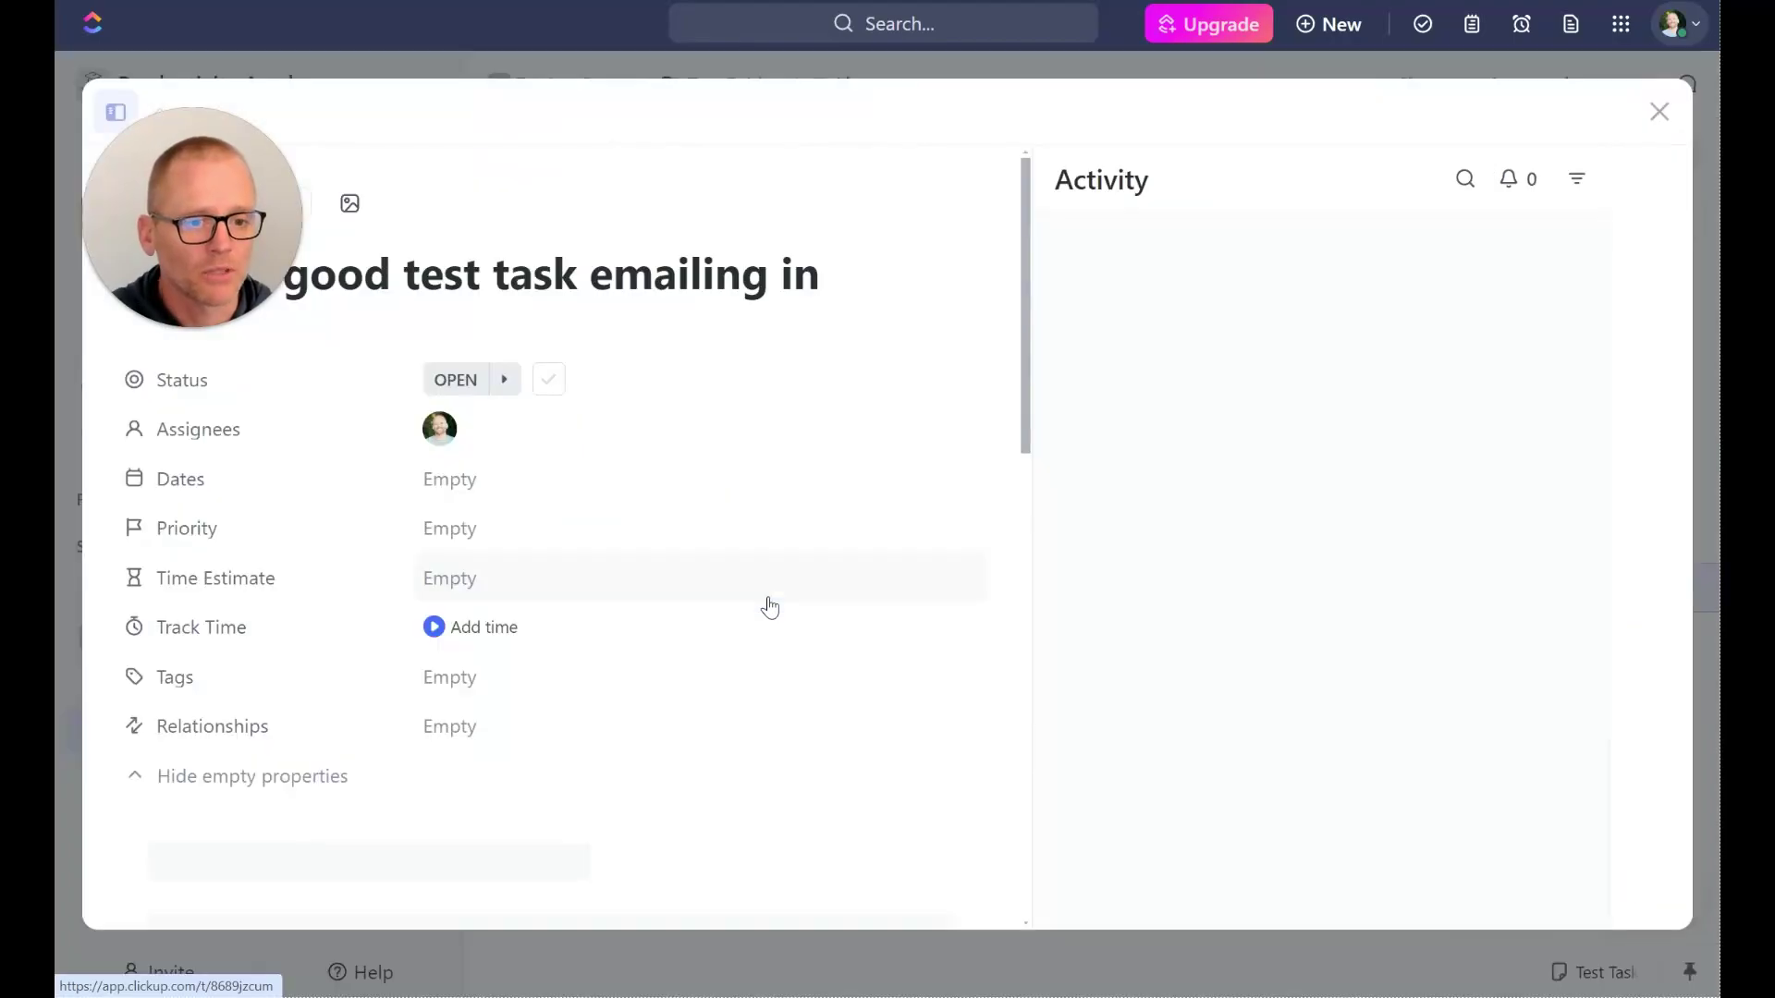
{"action": "scroll", "coordinate": [605, 592], "scroll_direction": "down", "scroll_amount": 4}
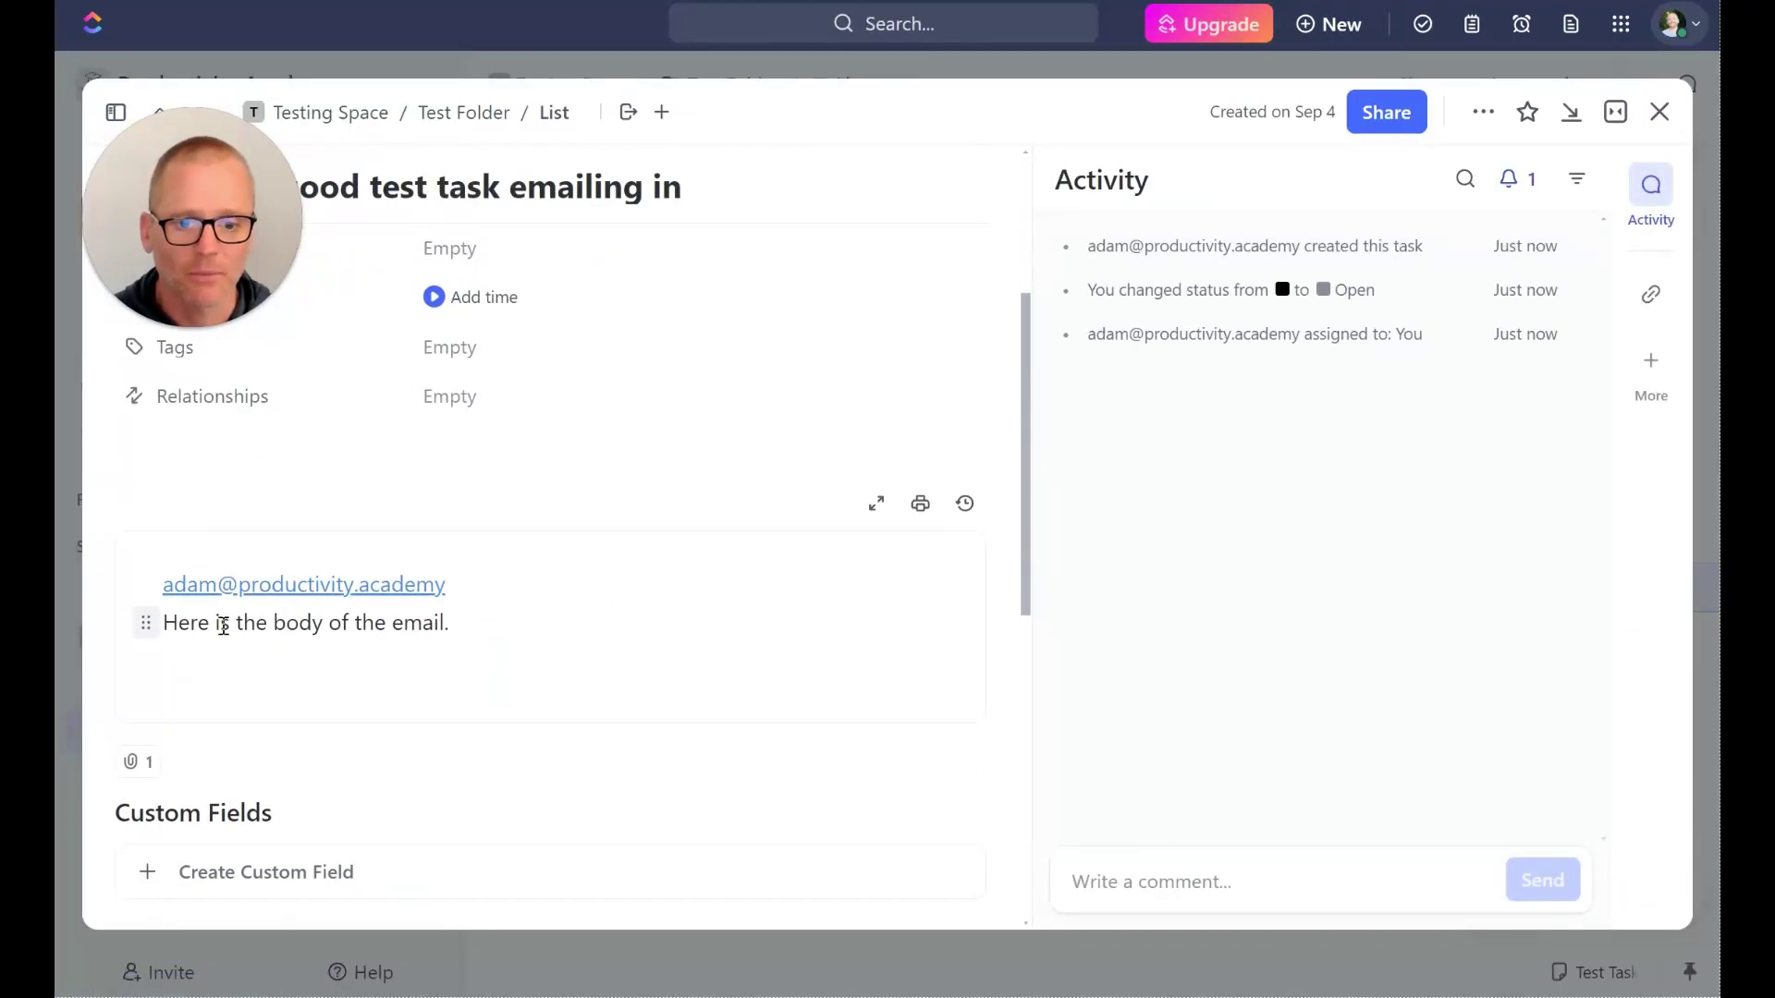
{"action": "scroll", "coordinate": [423, 630], "scroll_direction": "down", "scroll_amount": 6}
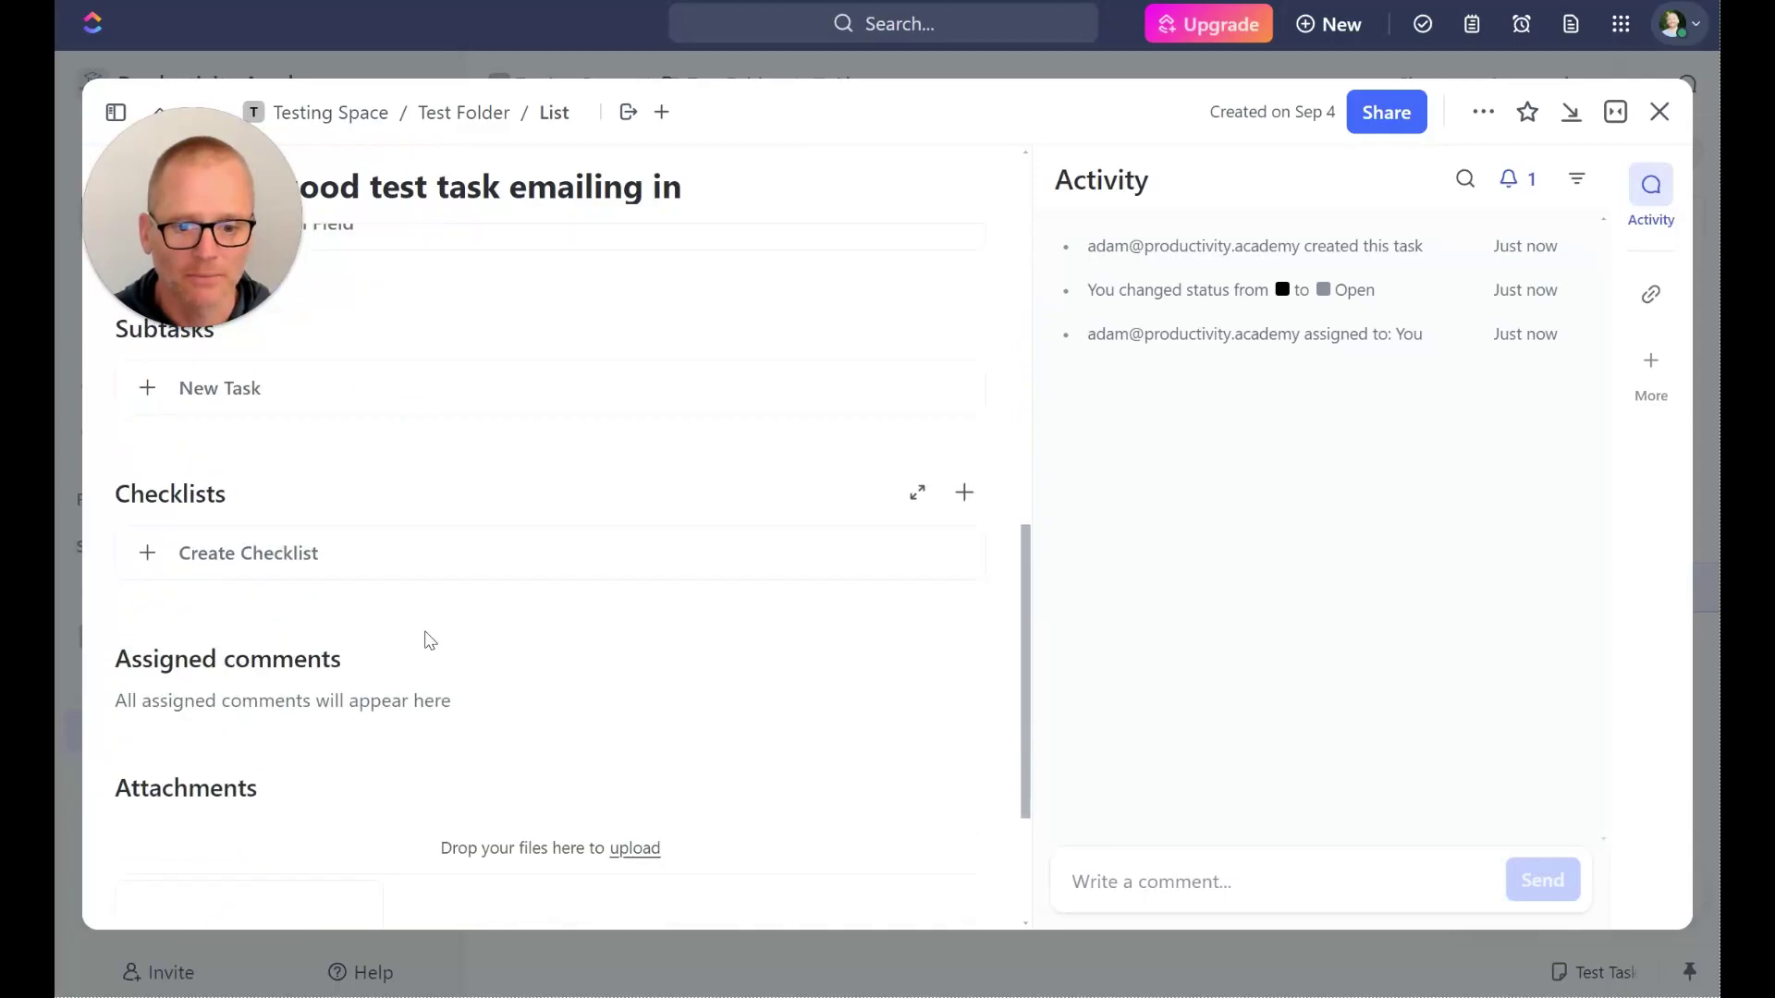
{"action": "scroll", "coordinate": [430, 640], "scroll_direction": "up", "scroll_amount": 10}
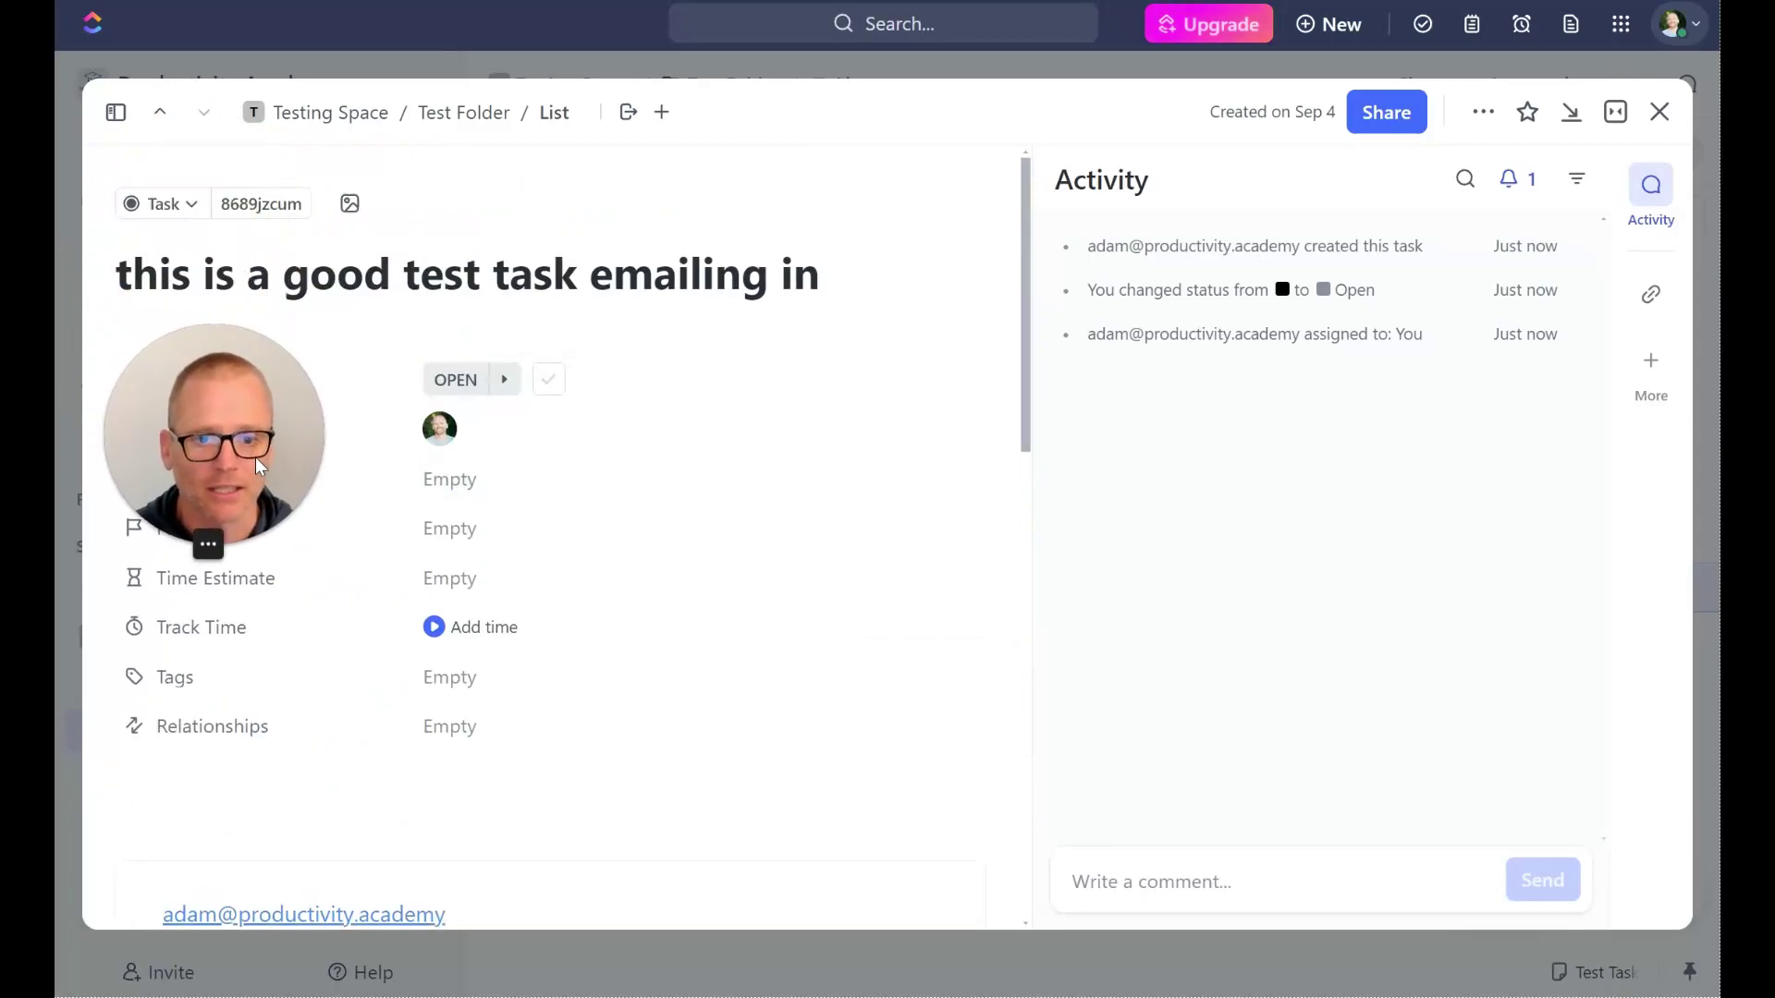
{"action": "left_click_drag", "start_coordinate": [218, 419], "coordinate": [212, 282]}
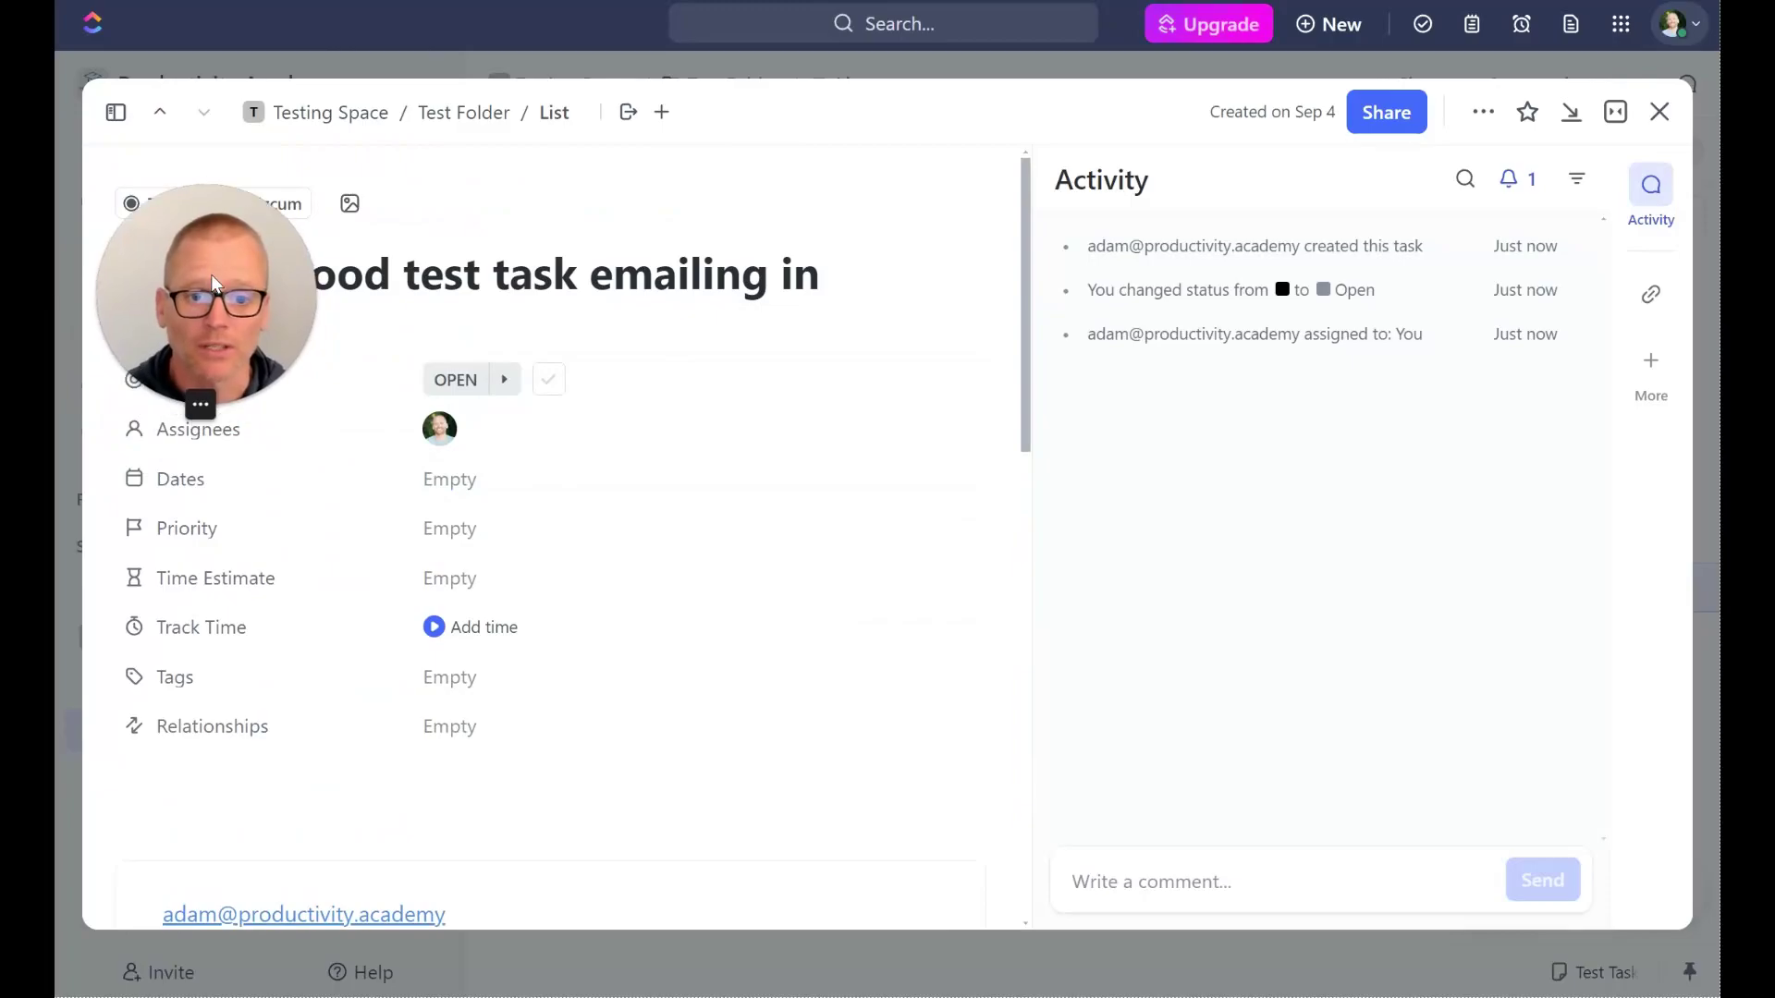
{"action": "scroll", "coordinate": [493, 619], "scroll_direction": "down", "scroll_amount": 6}
{"action": "scroll", "coordinate": [485, 592], "scroll_direction": "up", "scroll_amount": 6}
{"action": "scroll", "coordinate": [481, 583], "scroll_direction": "down", "scroll_amount": 5}
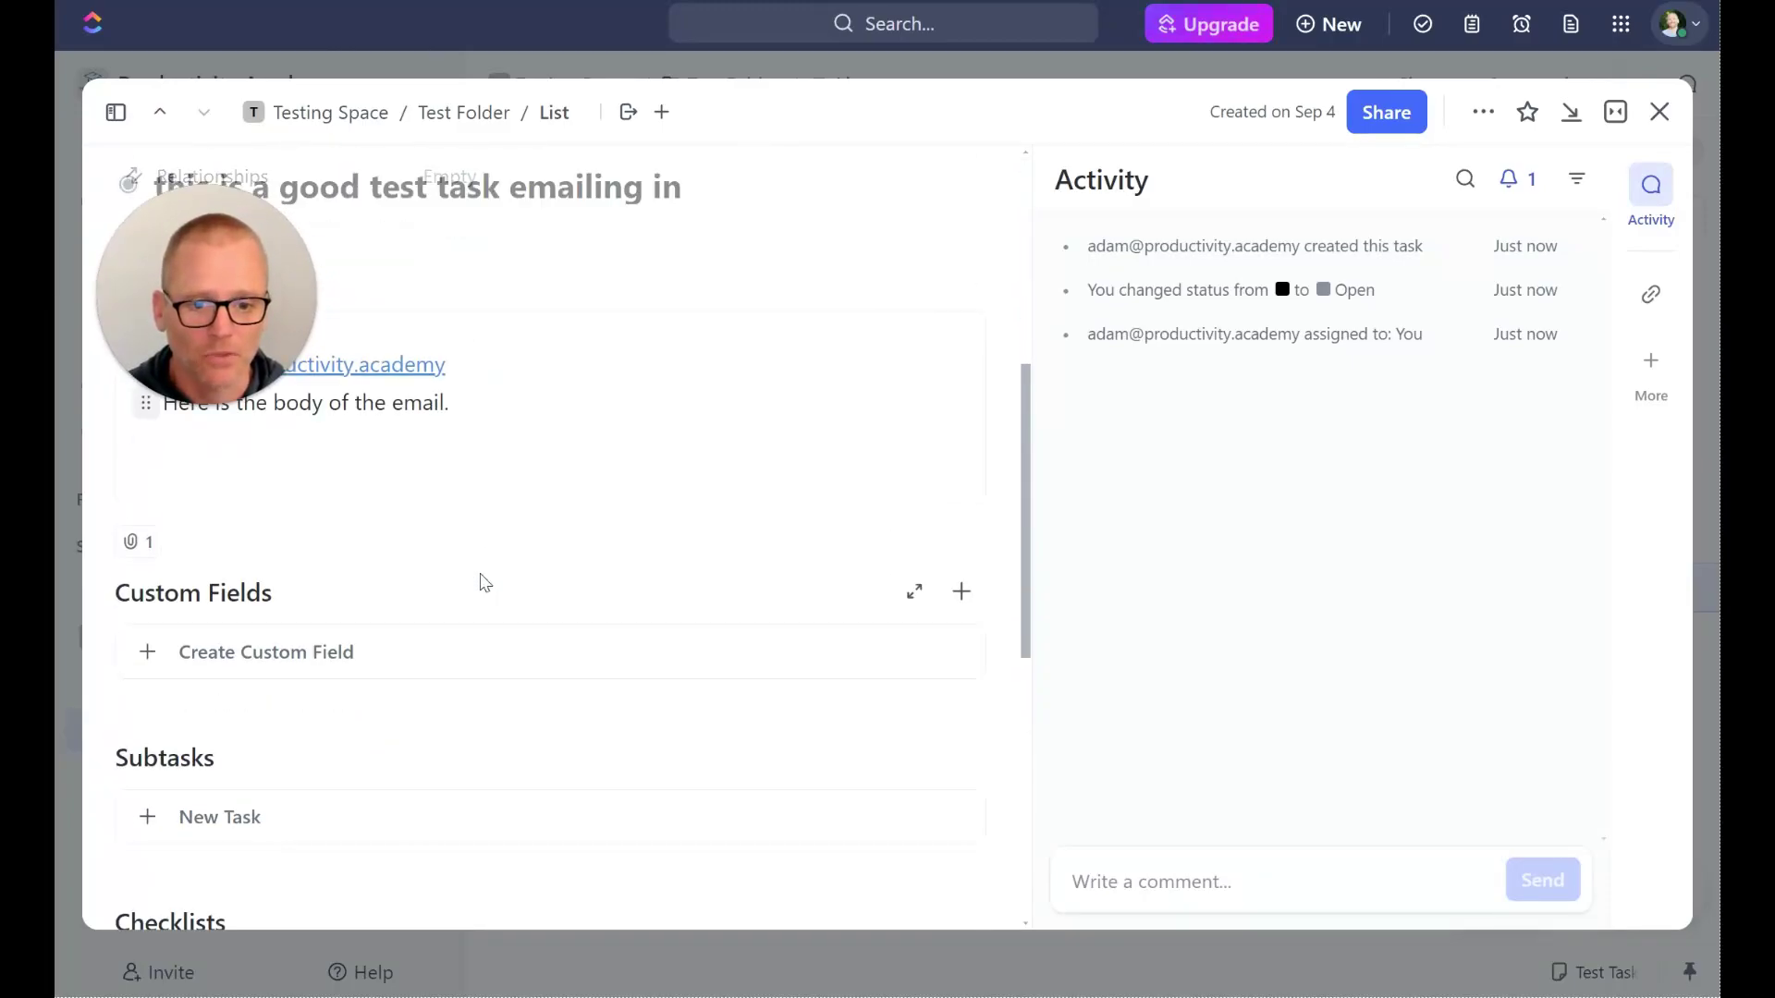
{"action": "scroll", "coordinate": [478, 582], "scroll_direction": "down", "scroll_amount": 7}
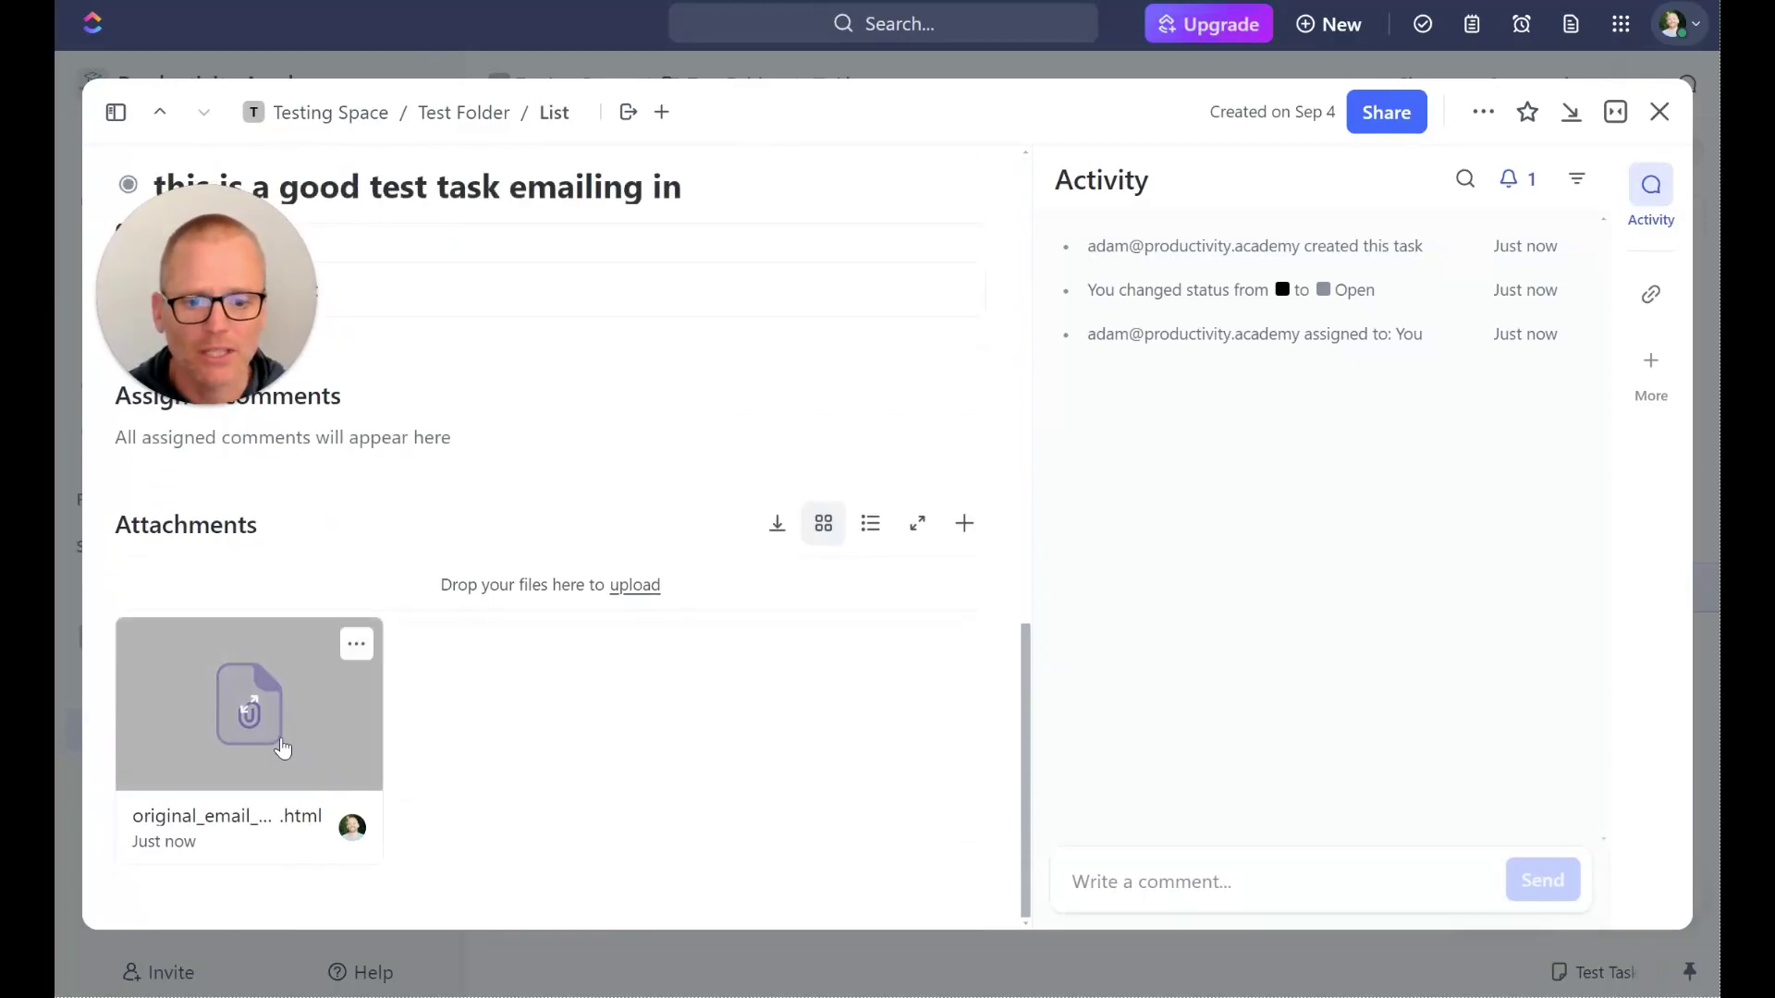
- Preview the original_email attachment, then close it and the task to return to the List
{"action": "left_click", "coordinate": [248, 716]}
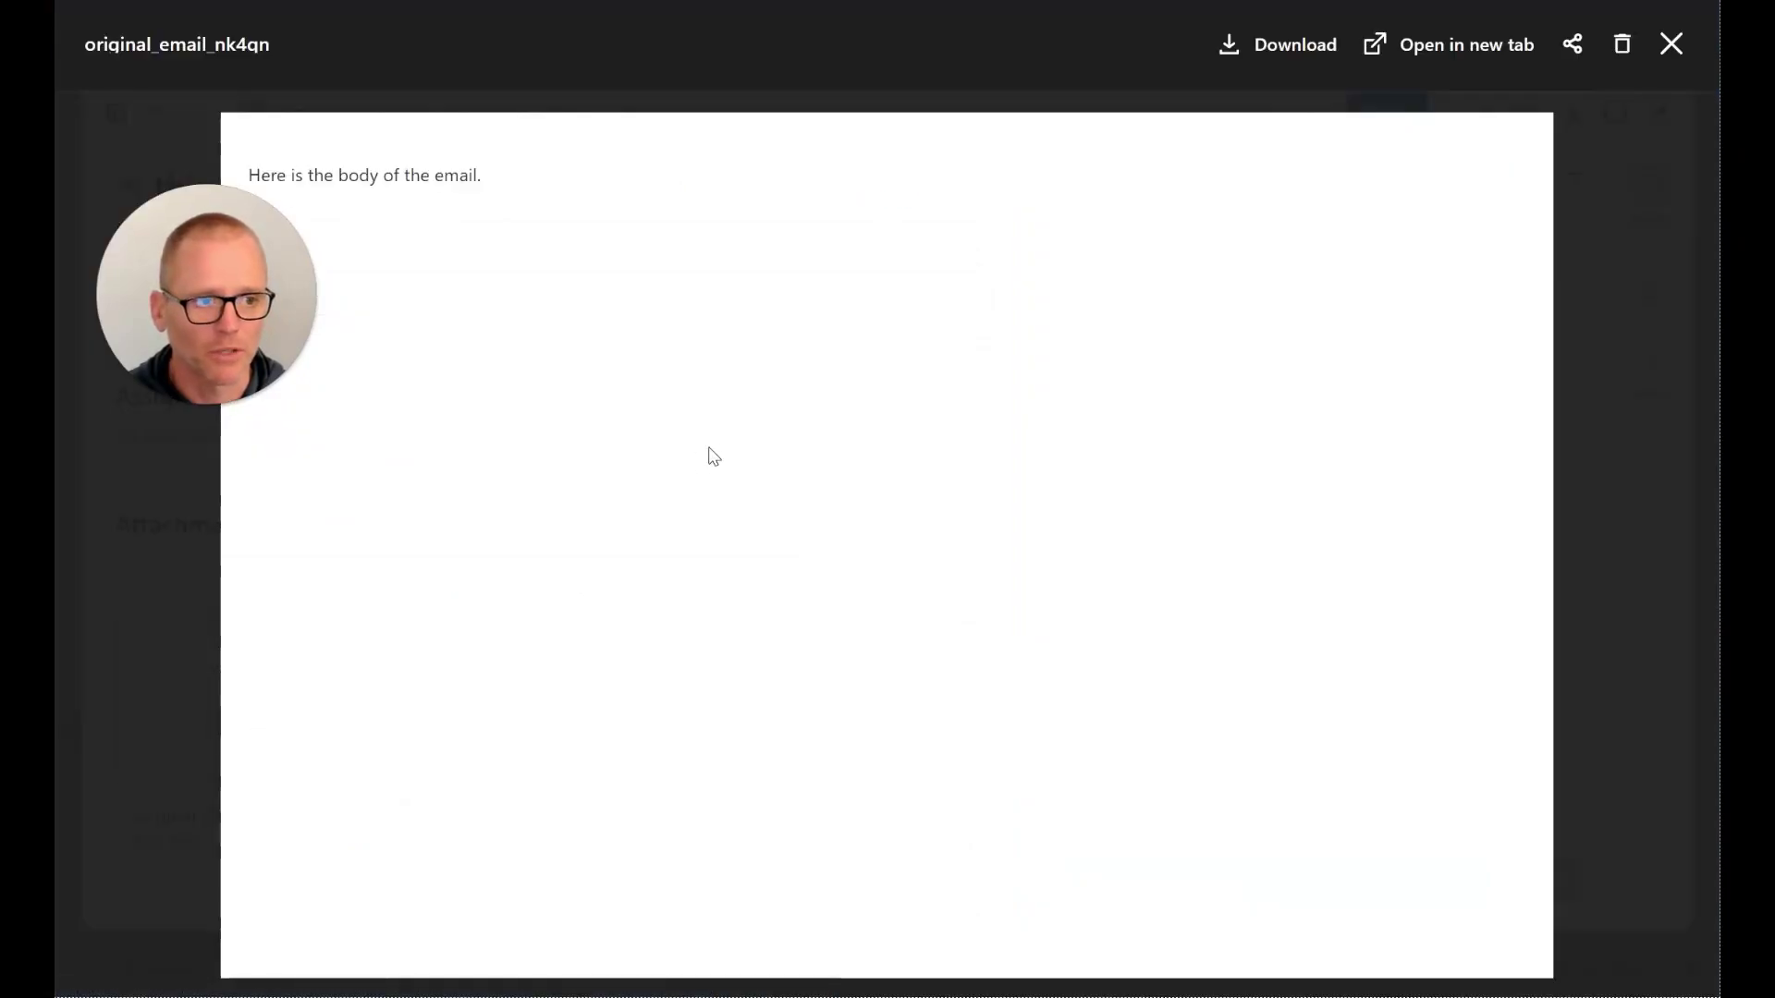
{"action": "mouse_move", "coordinate": [306, 265]}
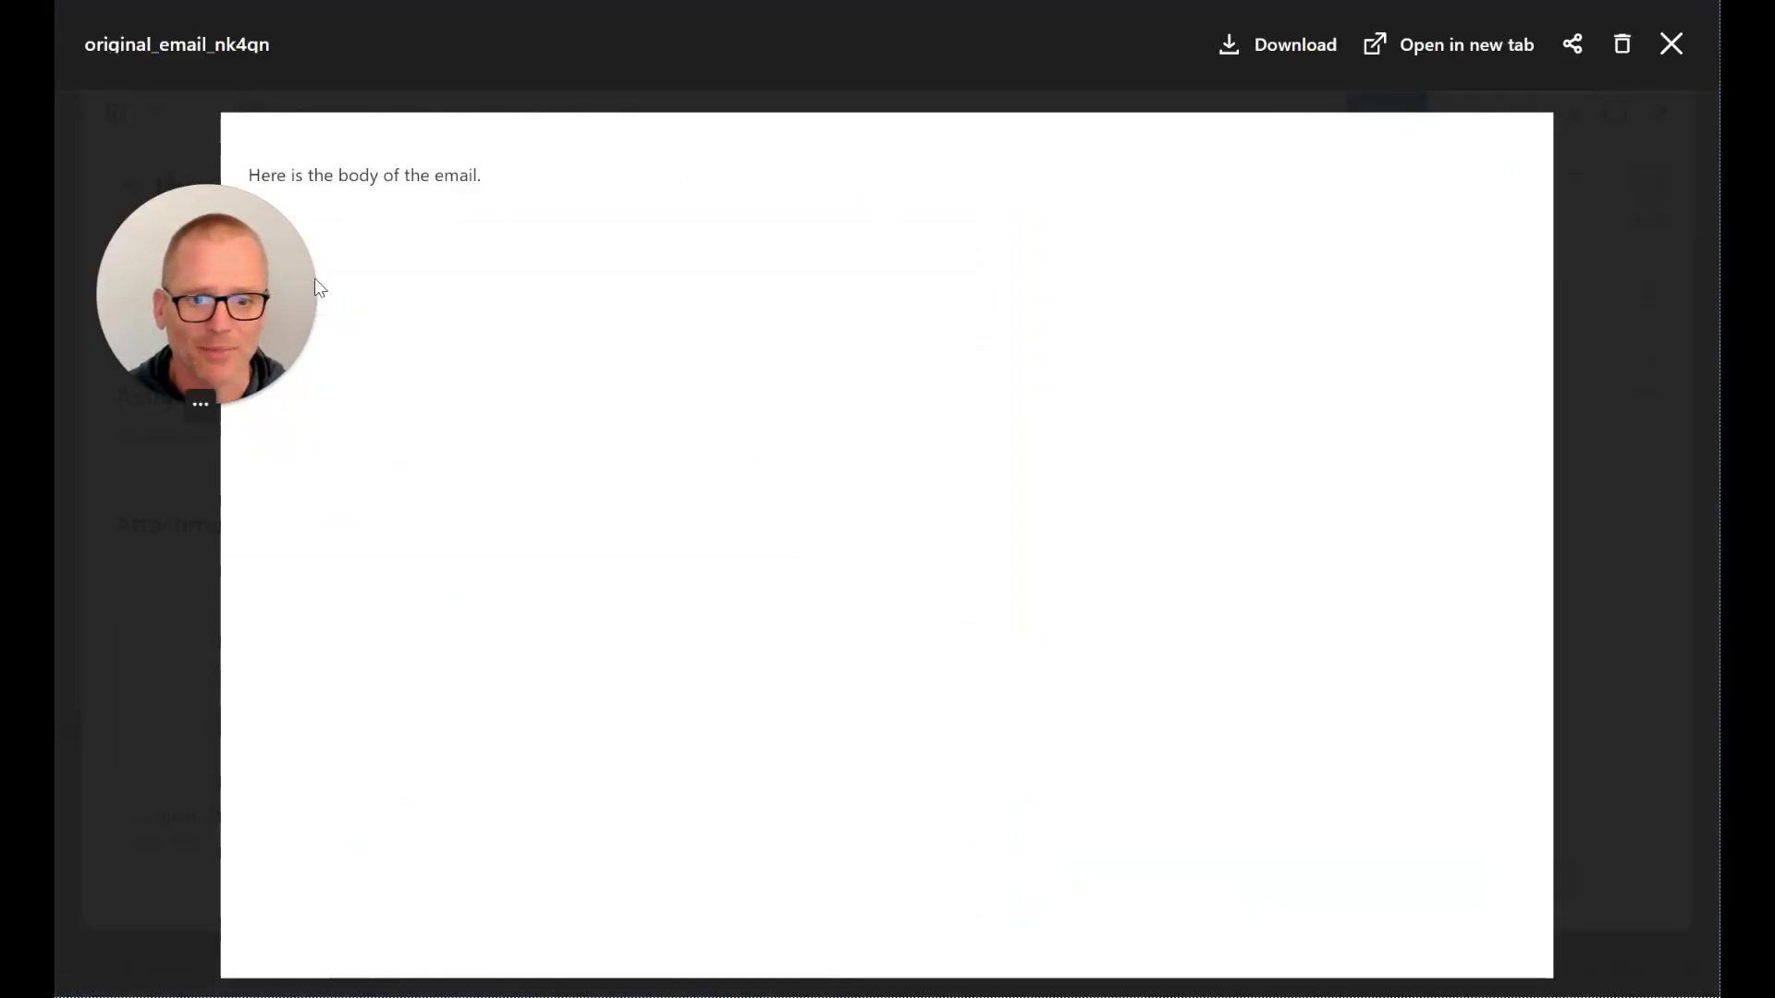
{"action": "left_click", "coordinate": [1670, 46]}
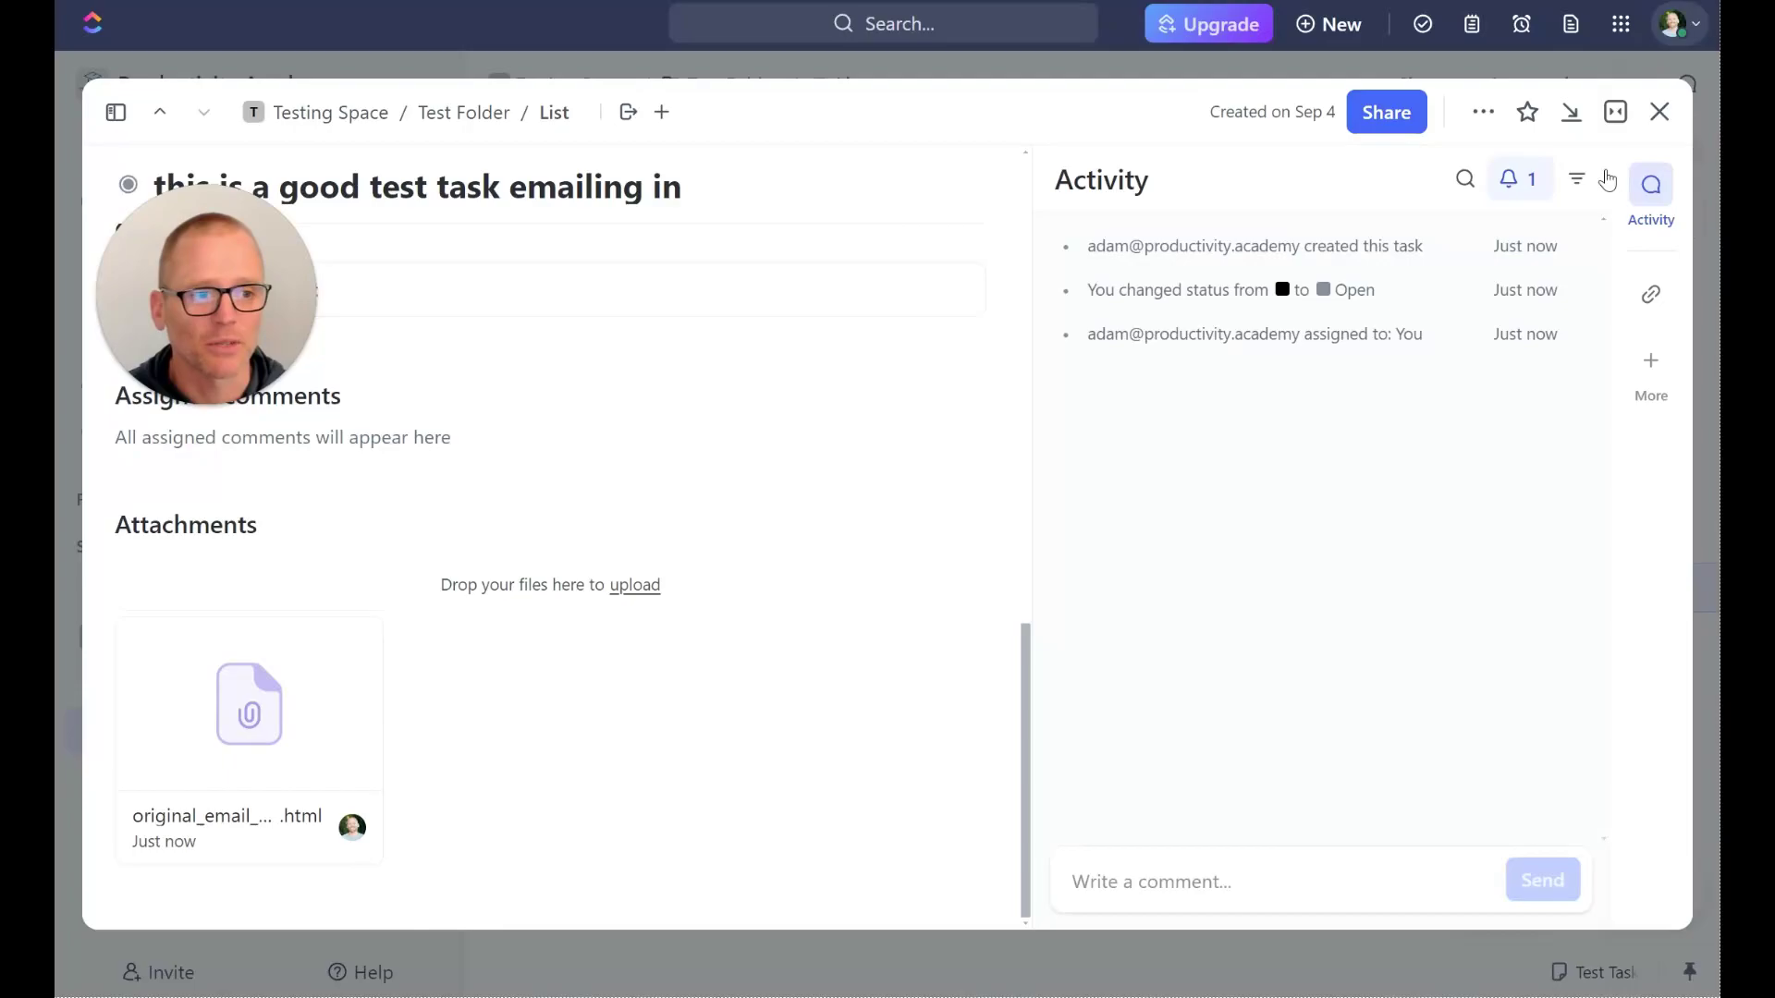
{"action": "left_click", "coordinate": [1660, 112]}
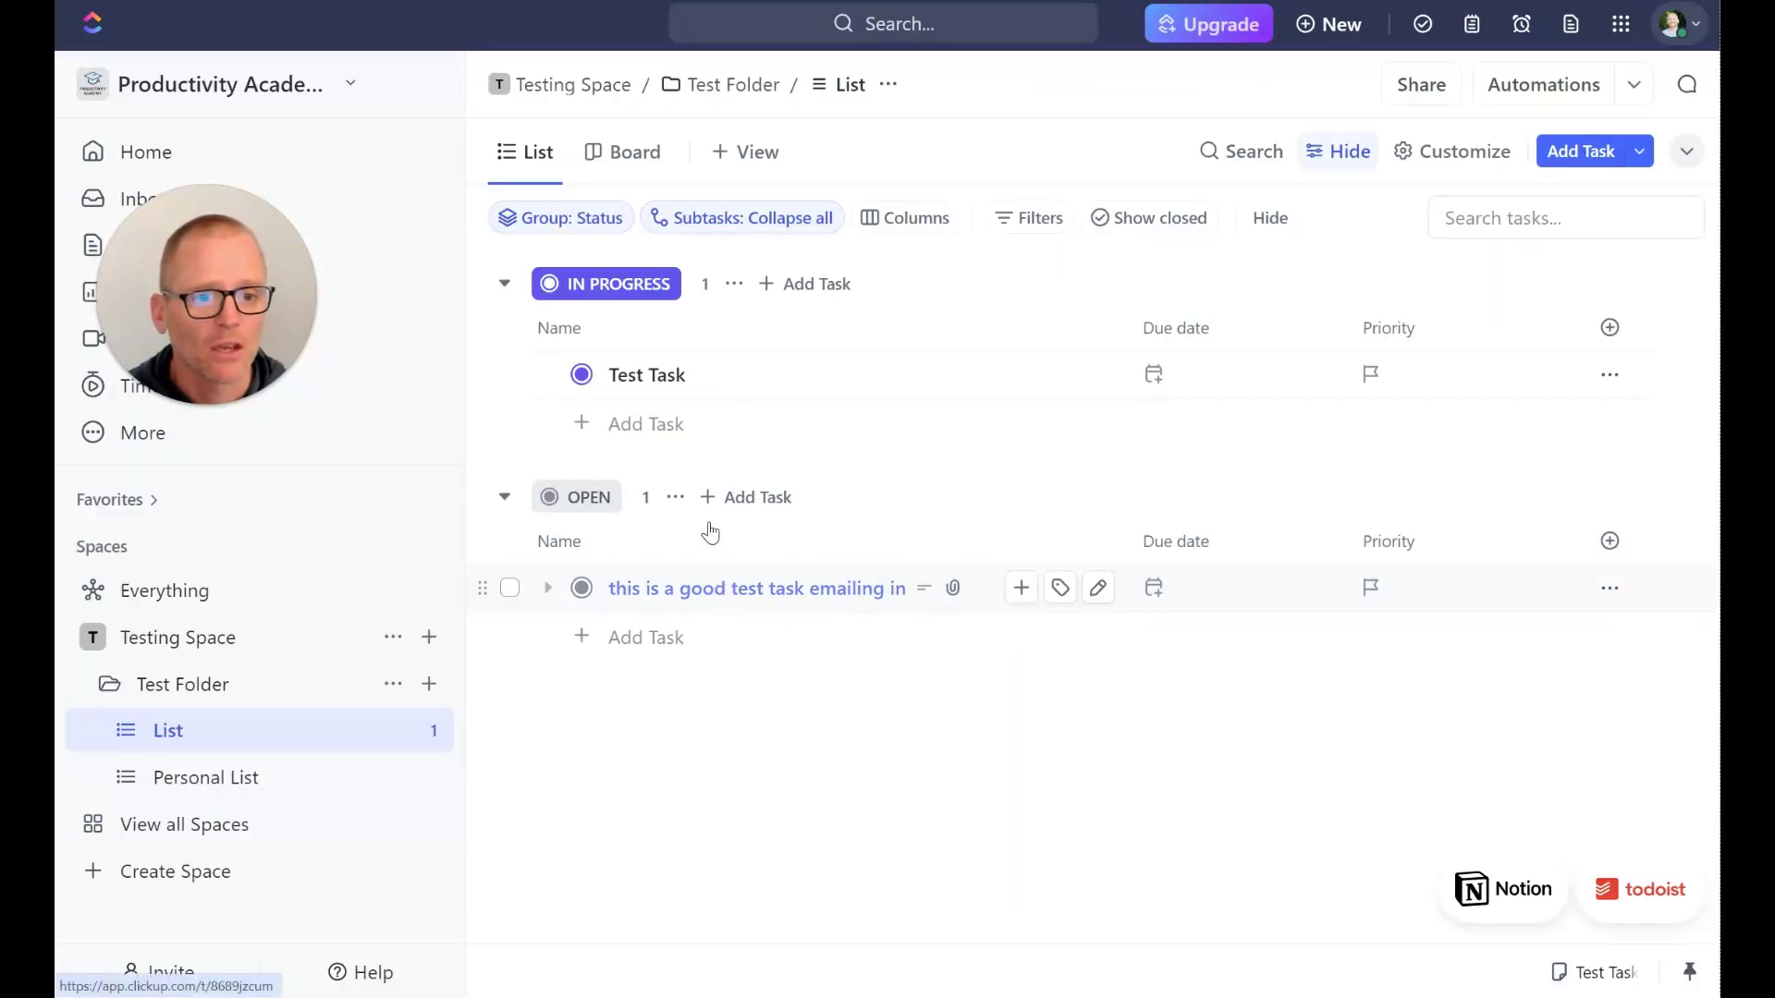
- Copy Test Task's 'Send email to task' address from its actions menu
{"action": "left_click", "coordinate": [662, 378]}
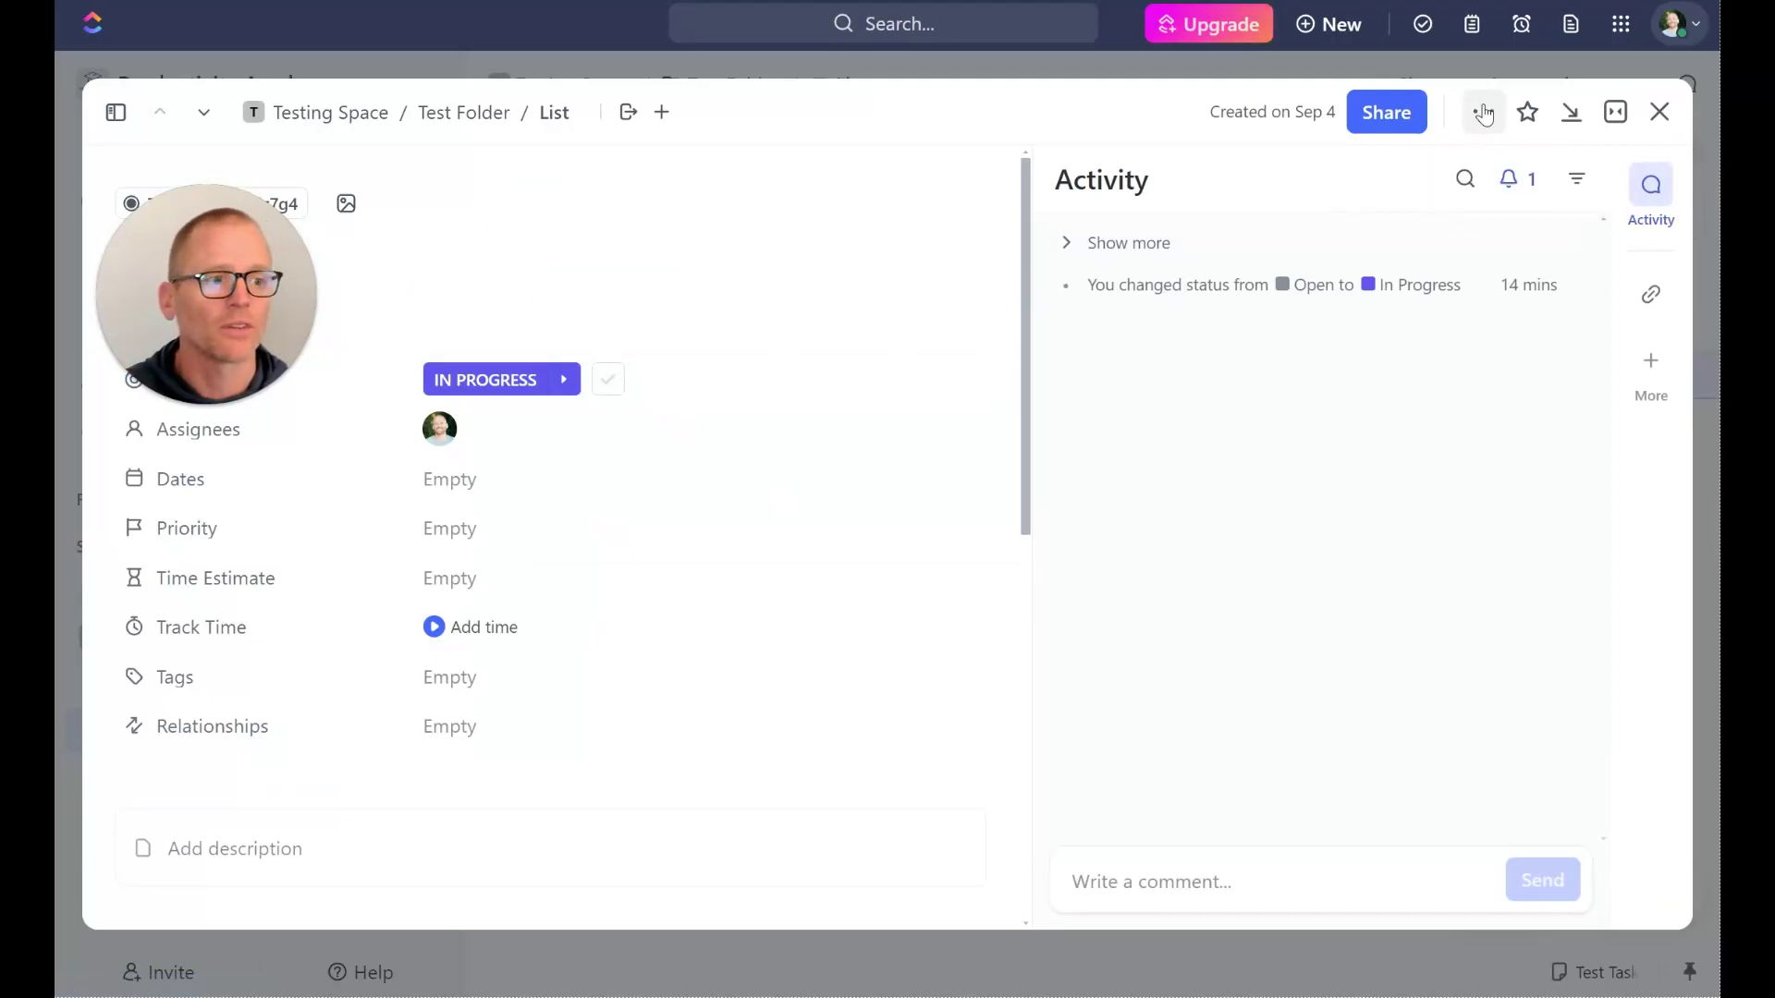
{"action": "left_click", "coordinate": [1484, 112]}
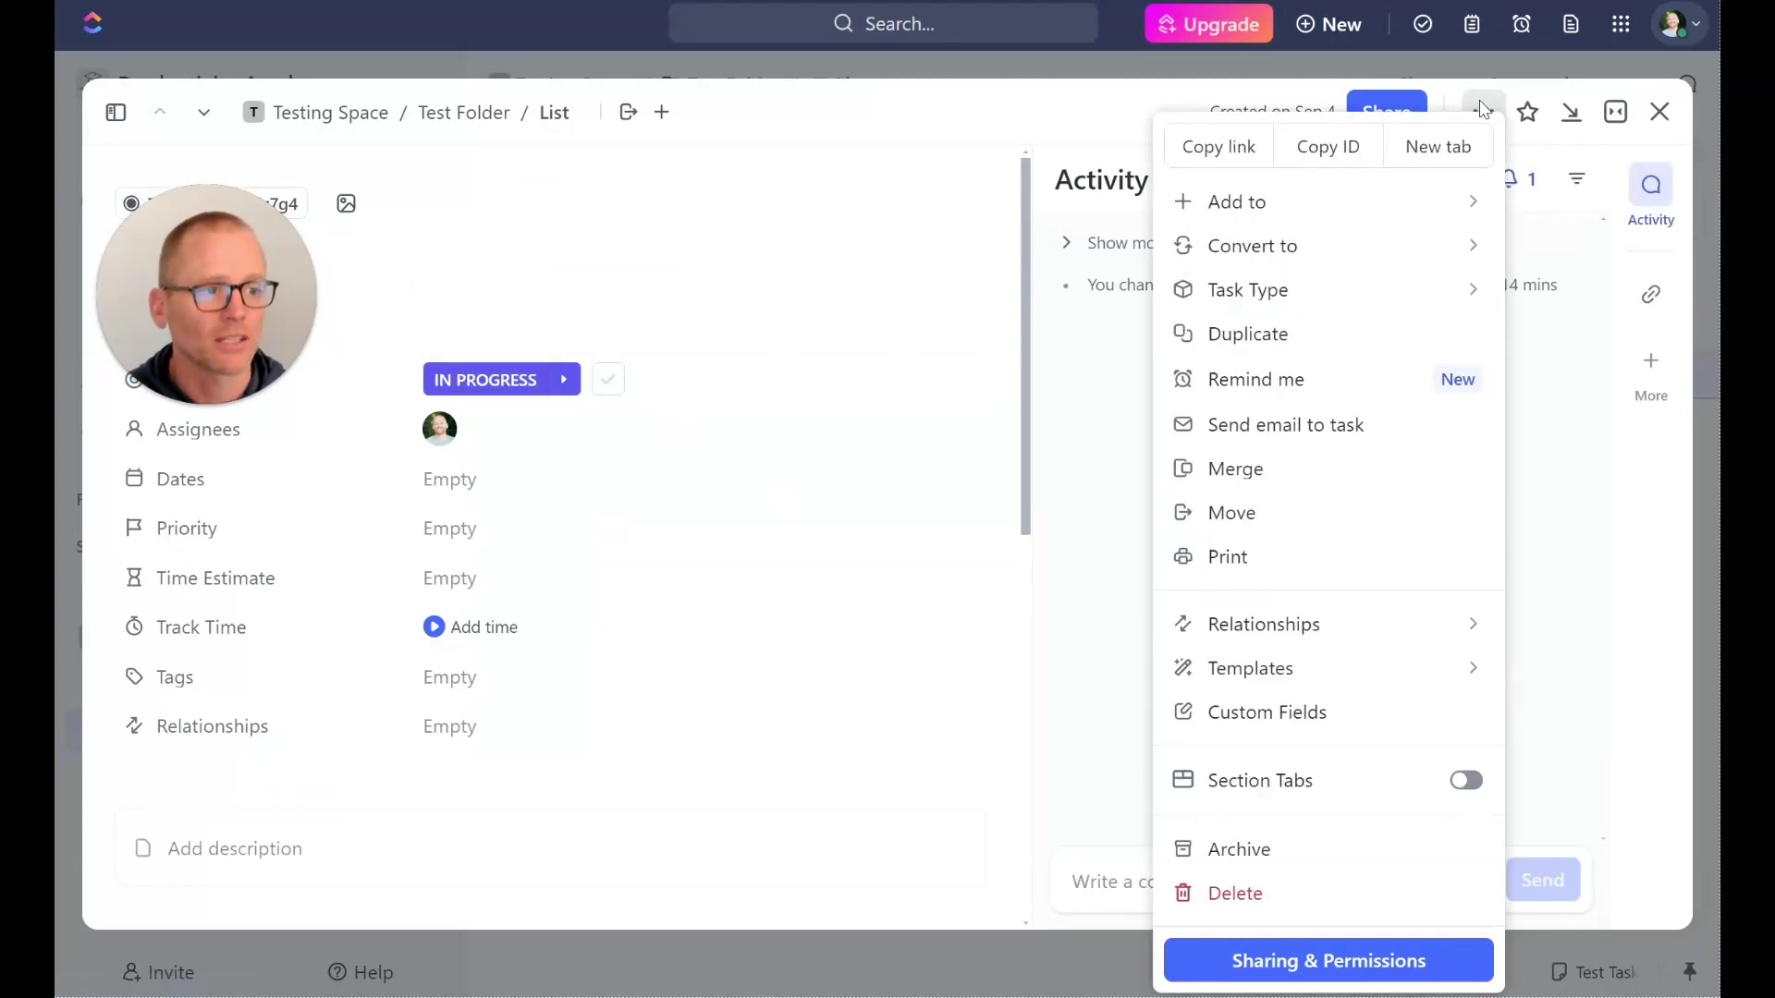
{"action": "left_click", "coordinate": [1309, 424]}
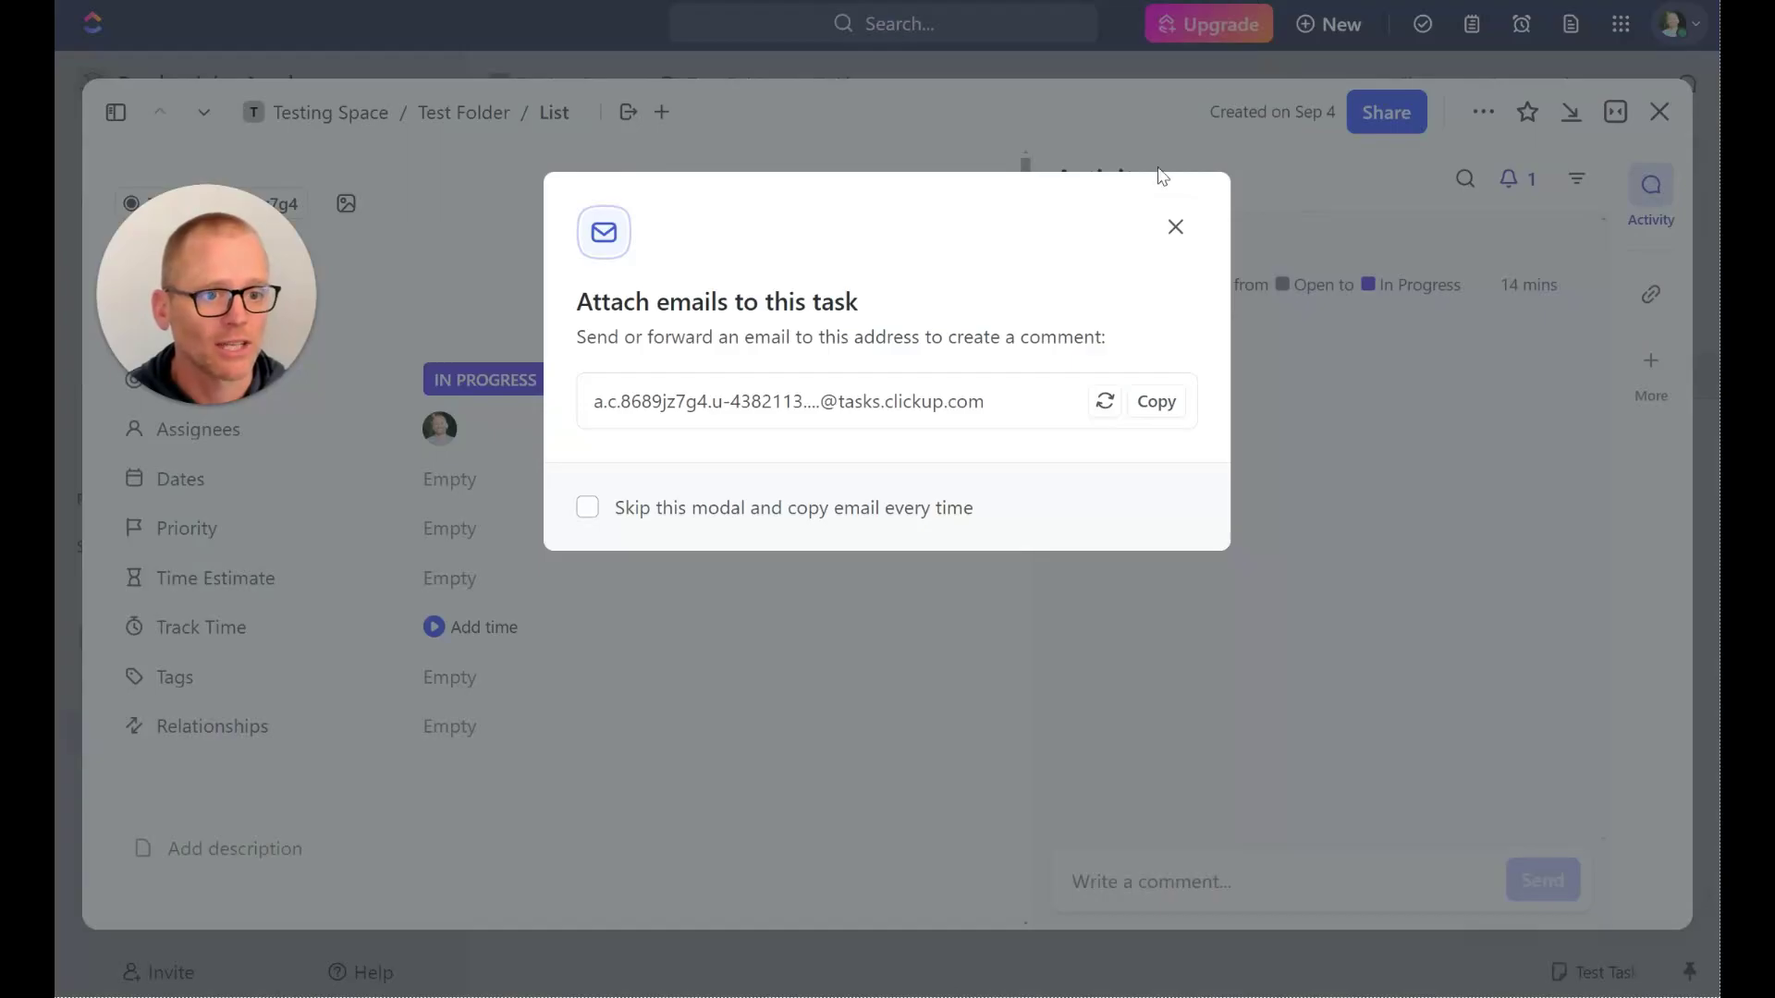
{"action": "left_click", "coordinate": [1164, 403]}
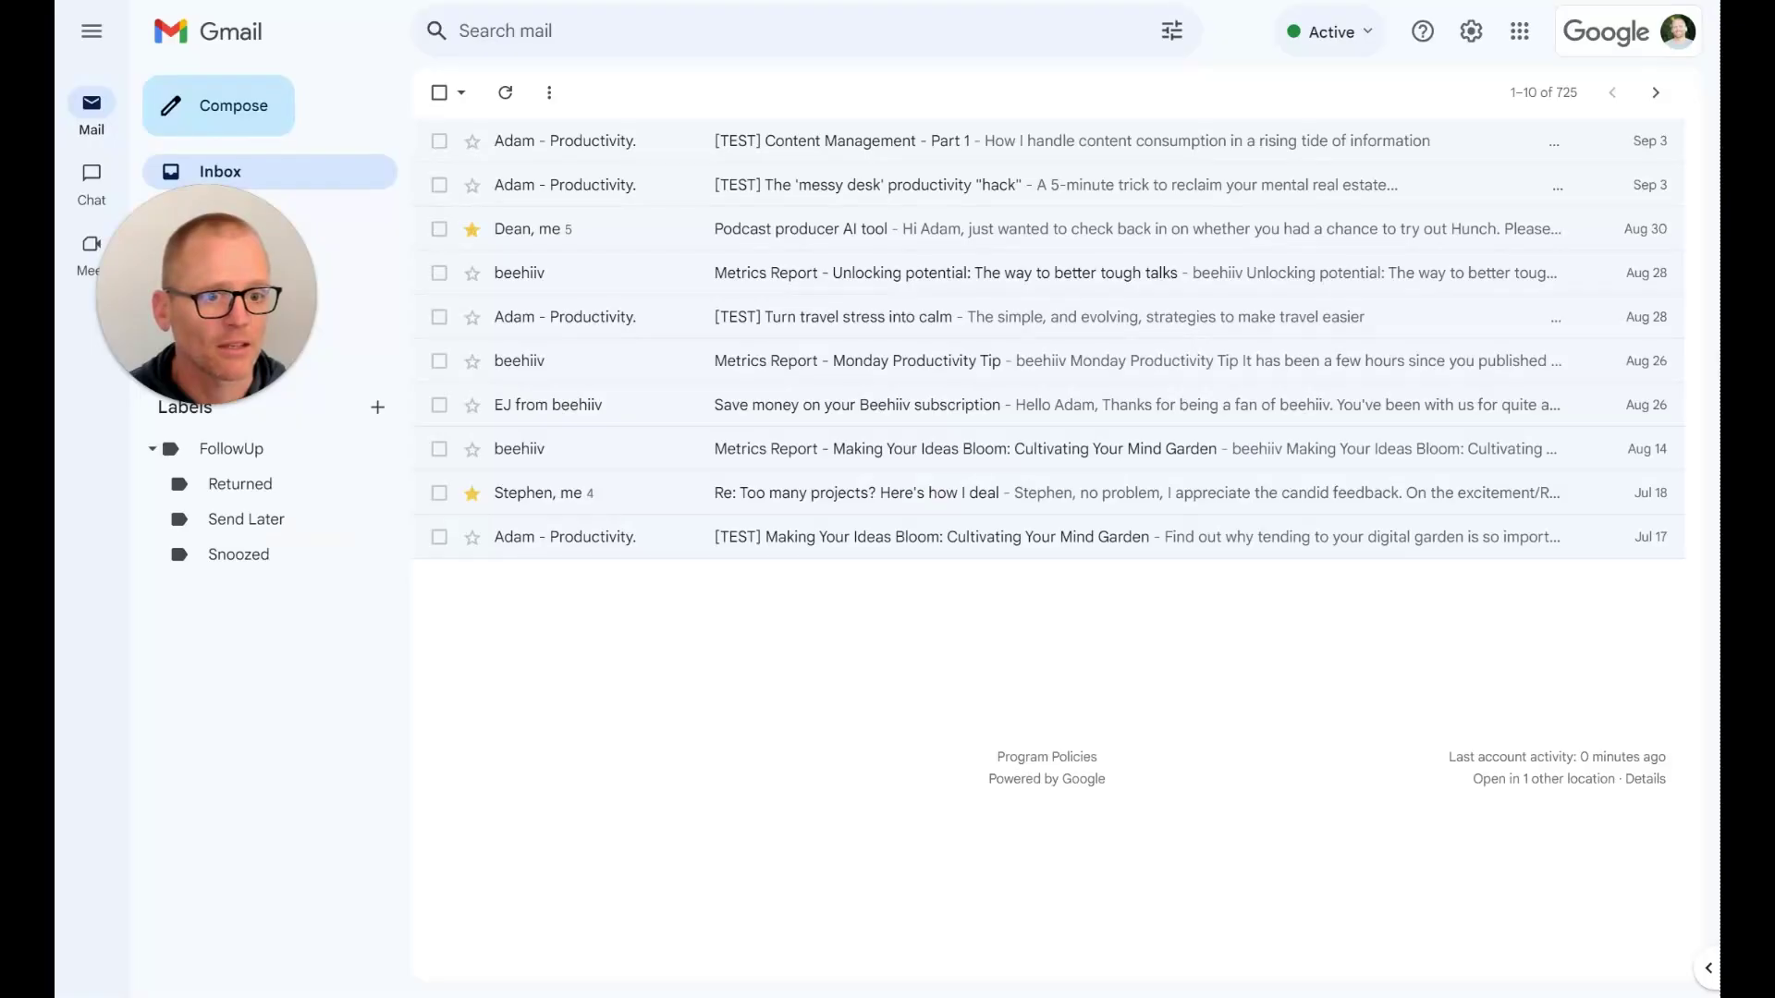
- Send a test email with body 'This is the body of the email.' to Test Task's address
{"action": "left_click", "coordinate": [246, 107]}
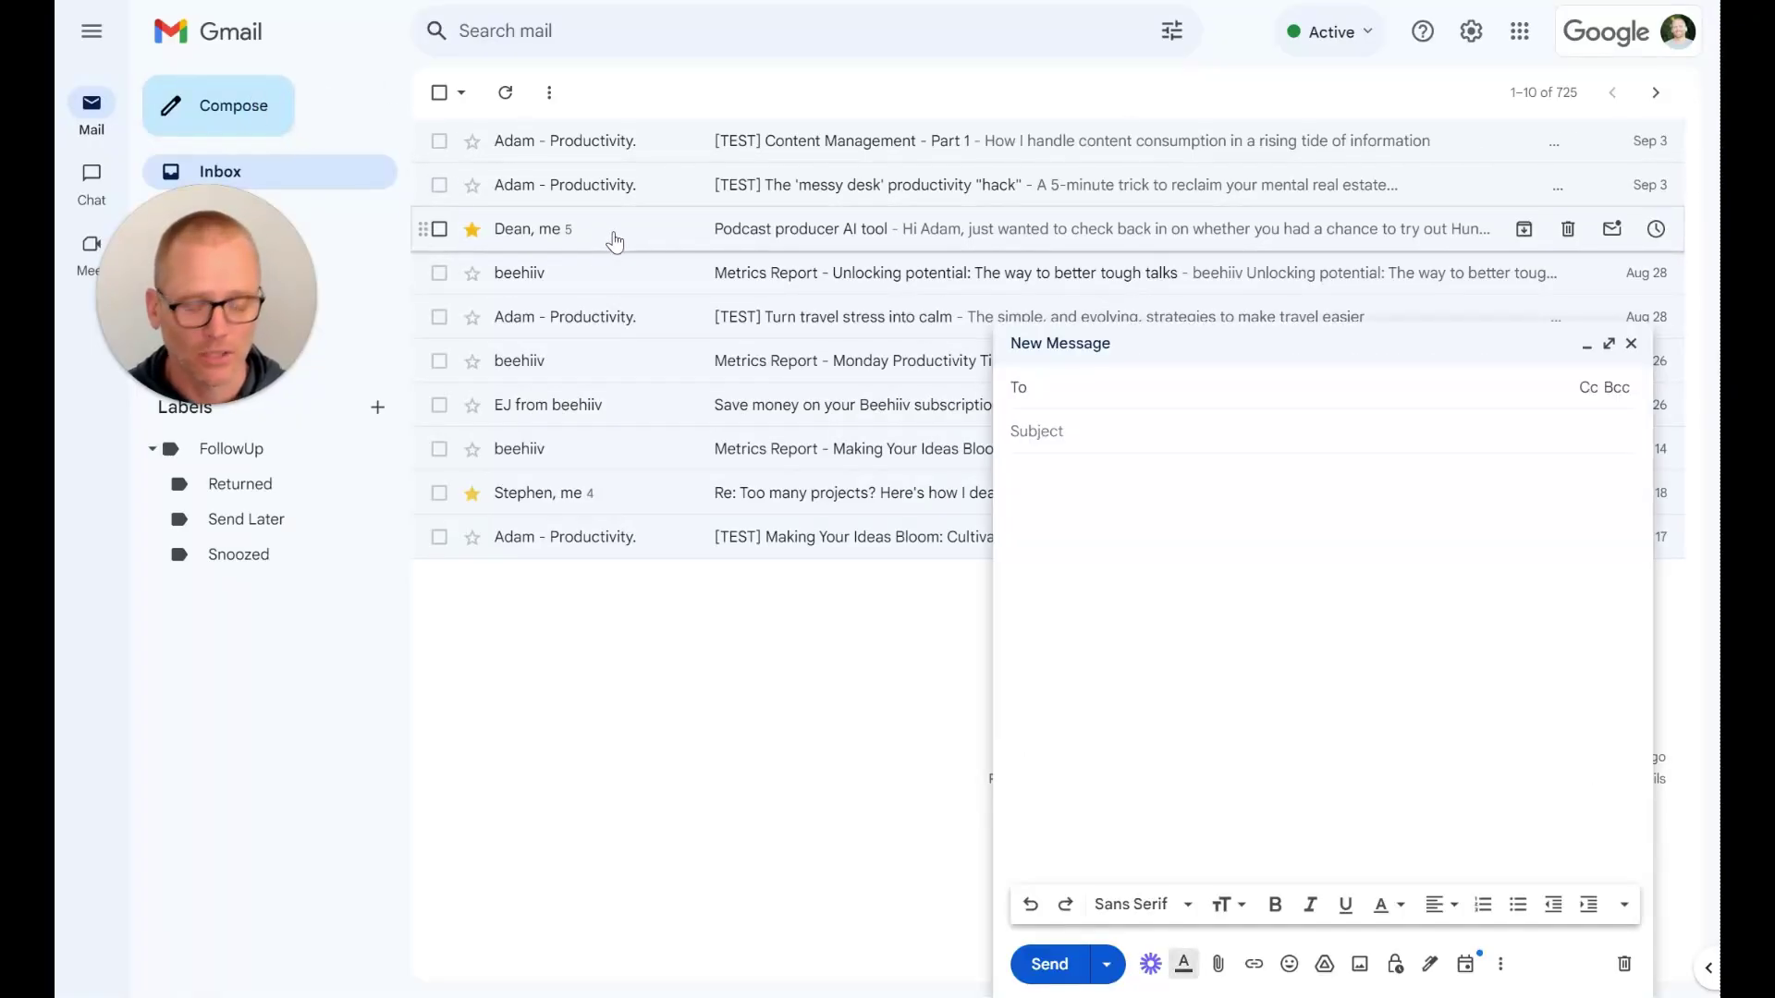
{"action": "key", "text": "ctrl+v"}
{"action": "key", "text": "Tab"}
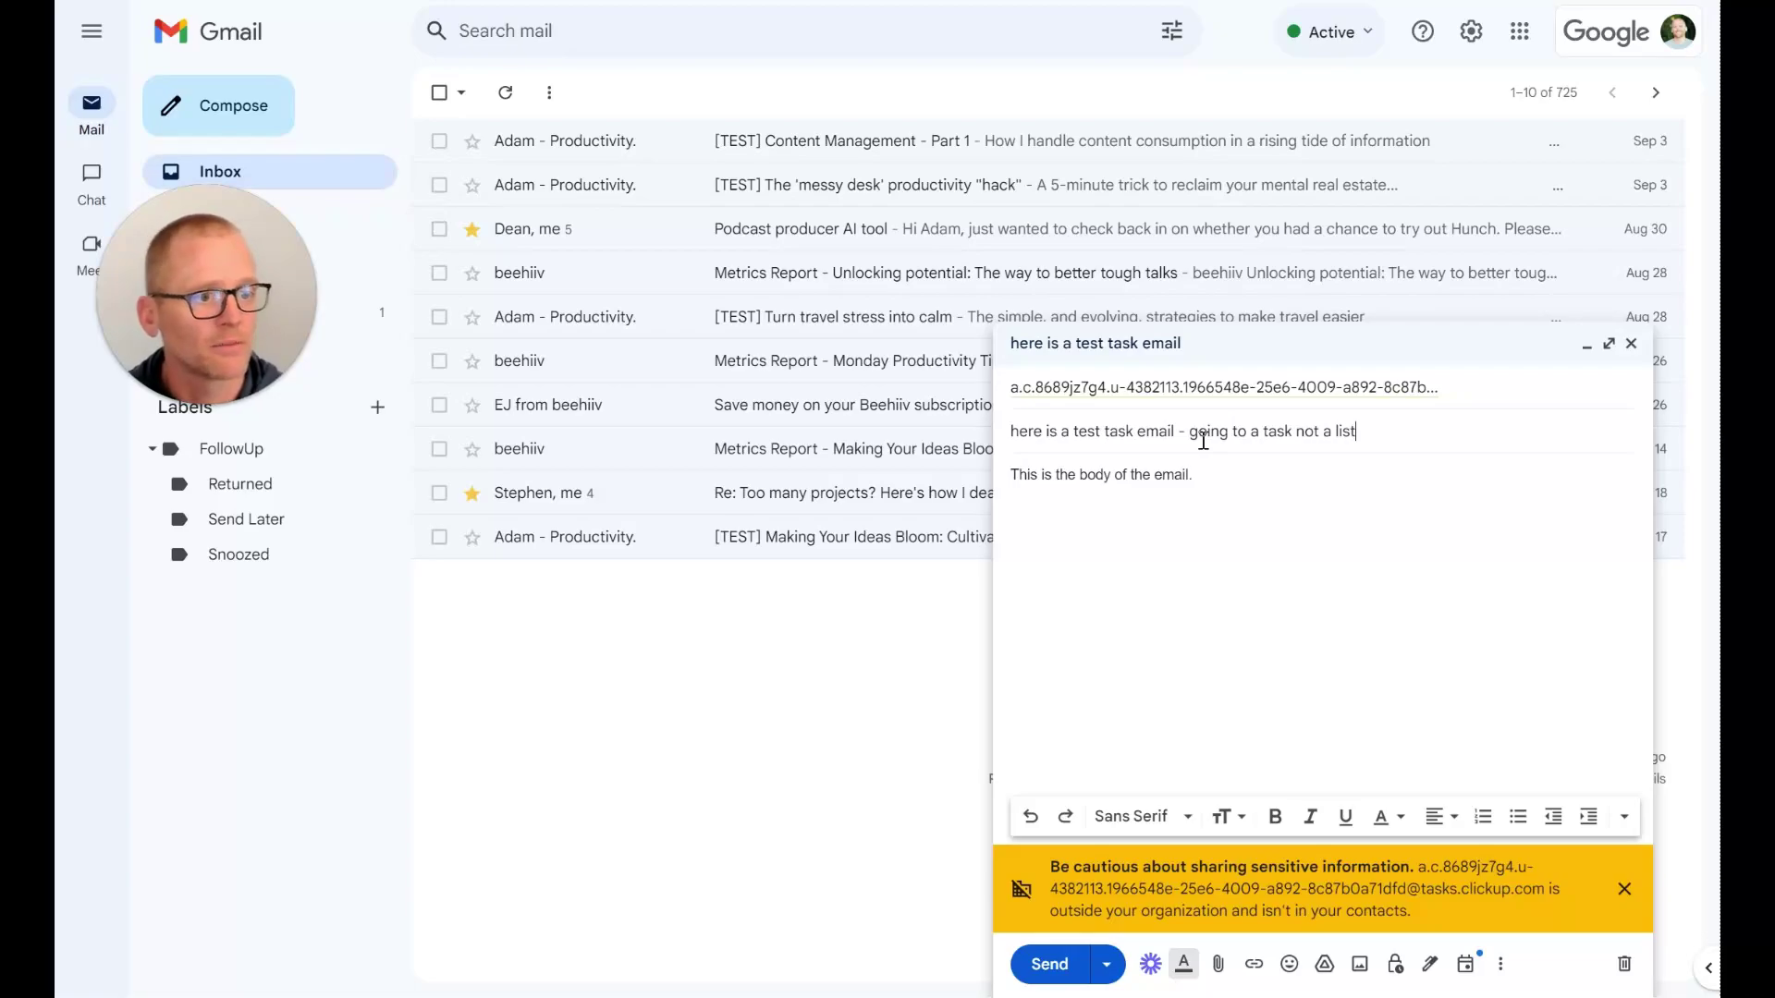
{"action": "left_click", "coordinate": [1051, 966]}
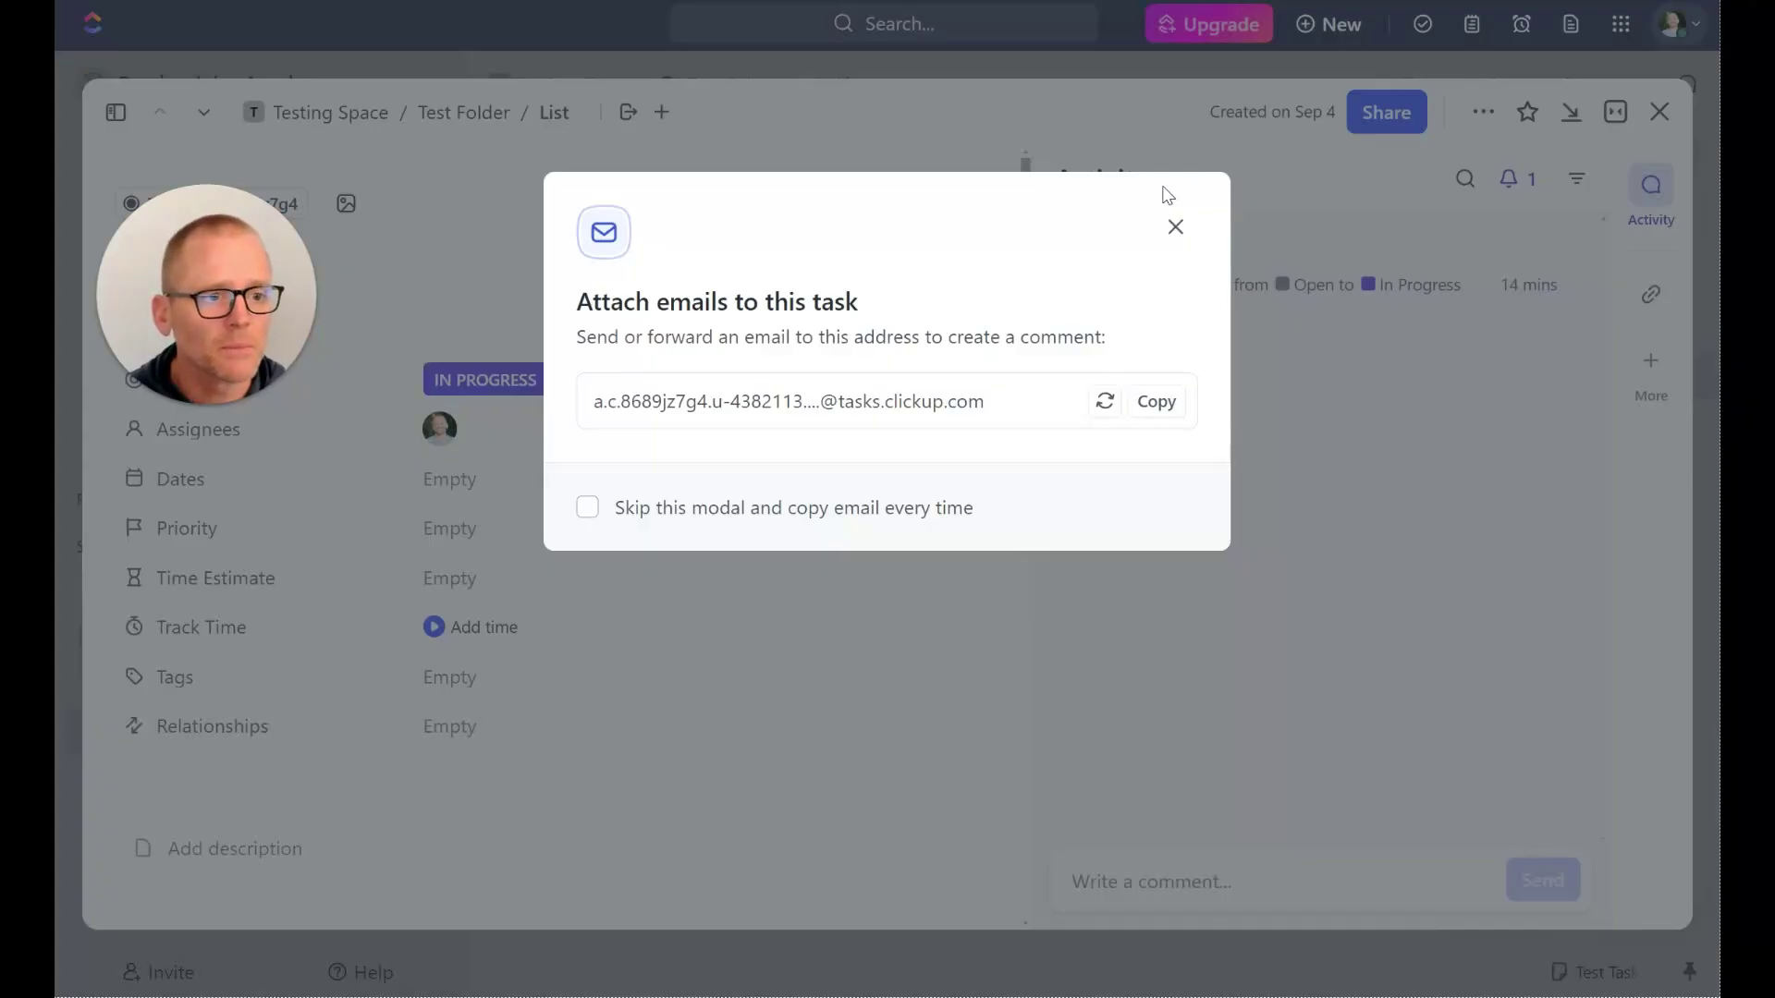
- Dismiss the Attach emails dialog and close Test Task to return to the List
{"action": "left_click", "coordinate": [1173, 226]}
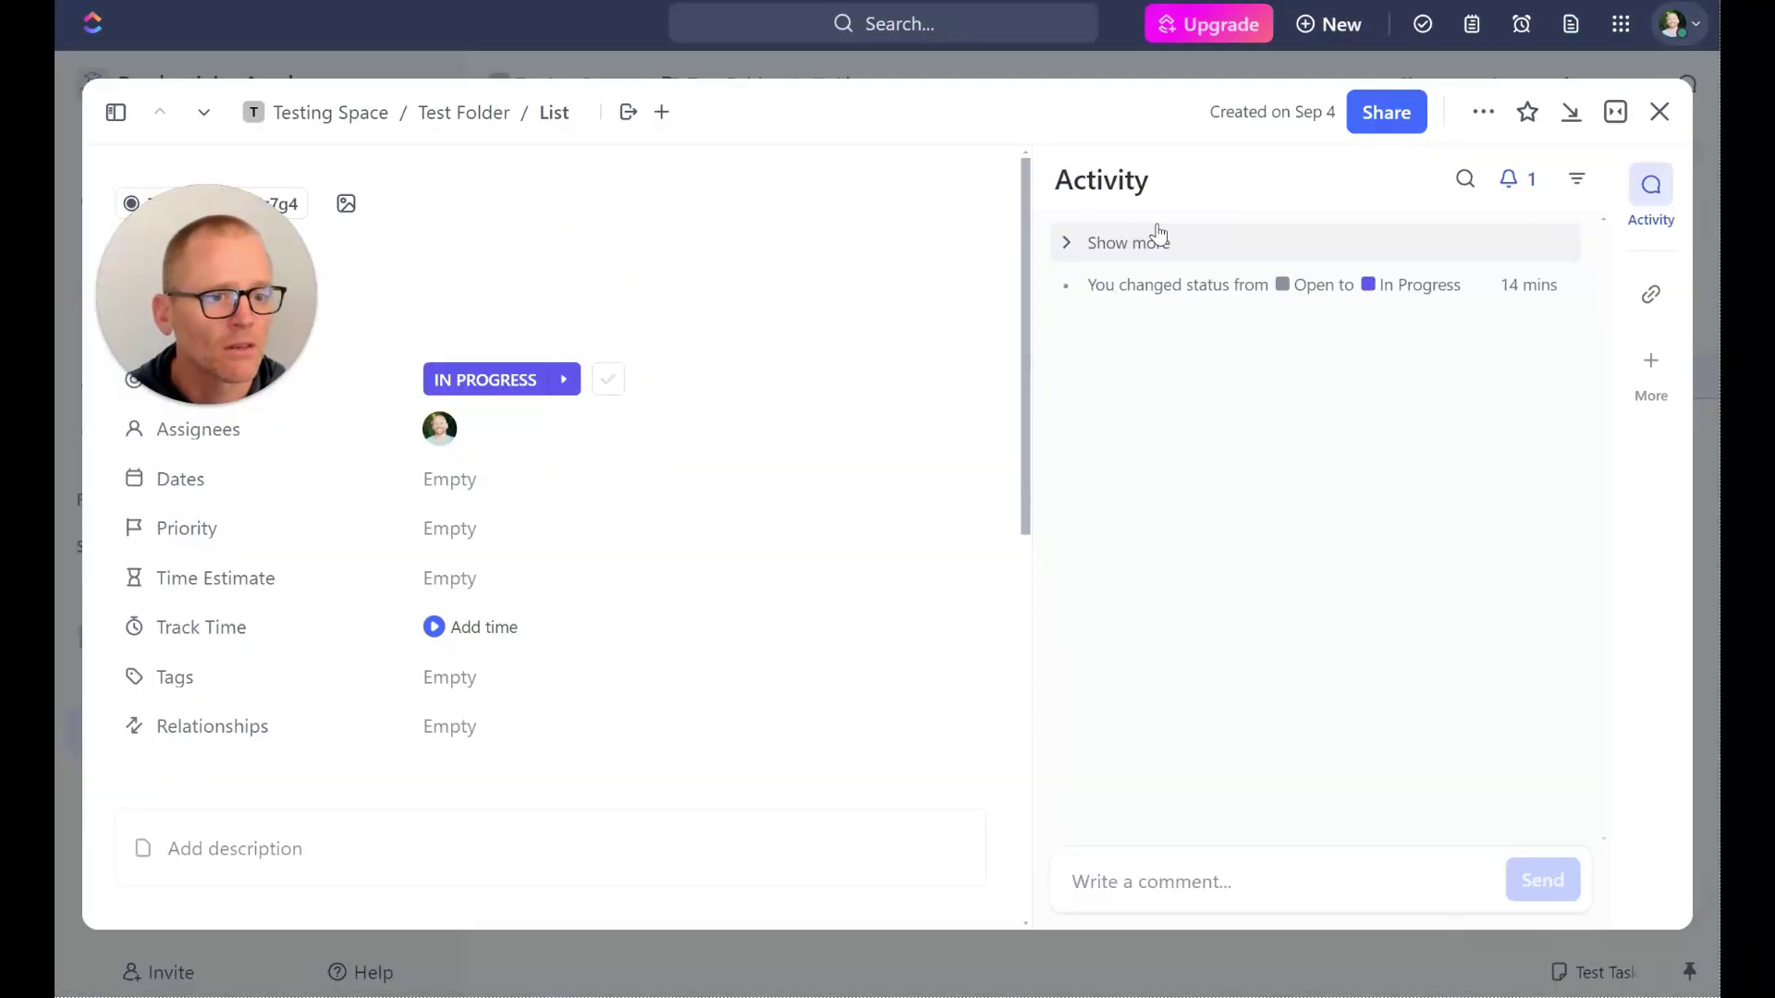
{"action": "left_click", "coordinate": [1660, 111]}
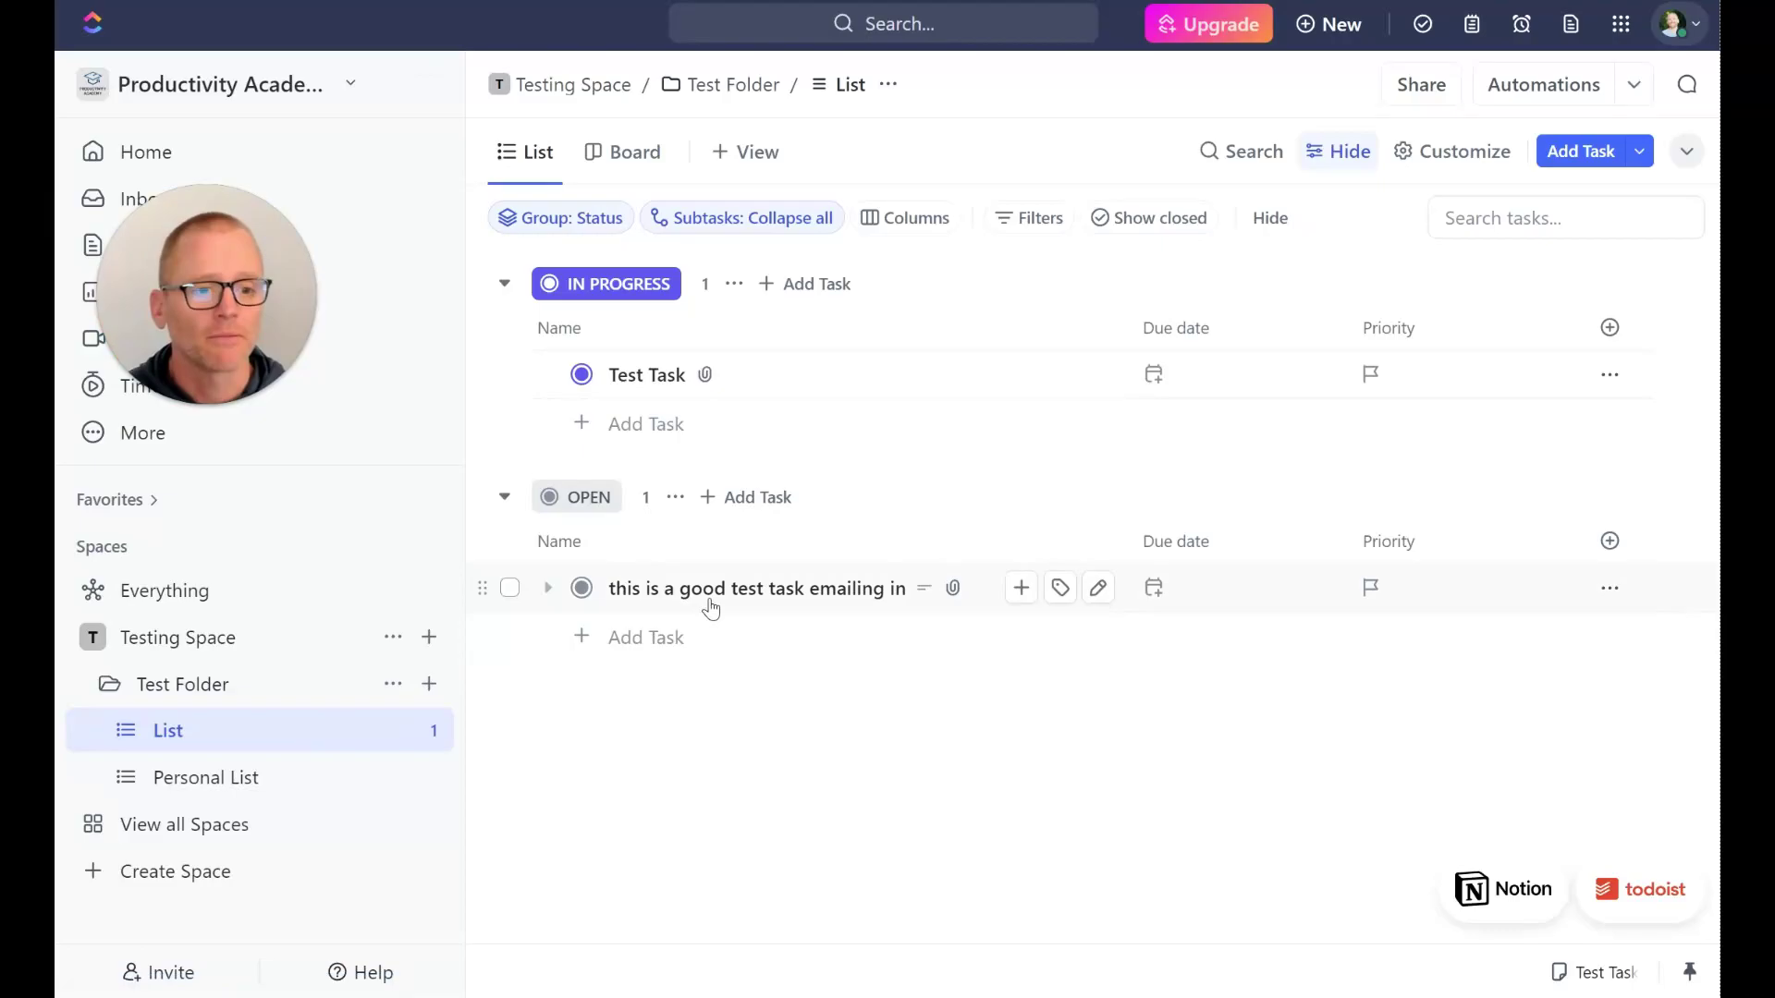
{"action": "left_click", "coordinate": [660, 388]}
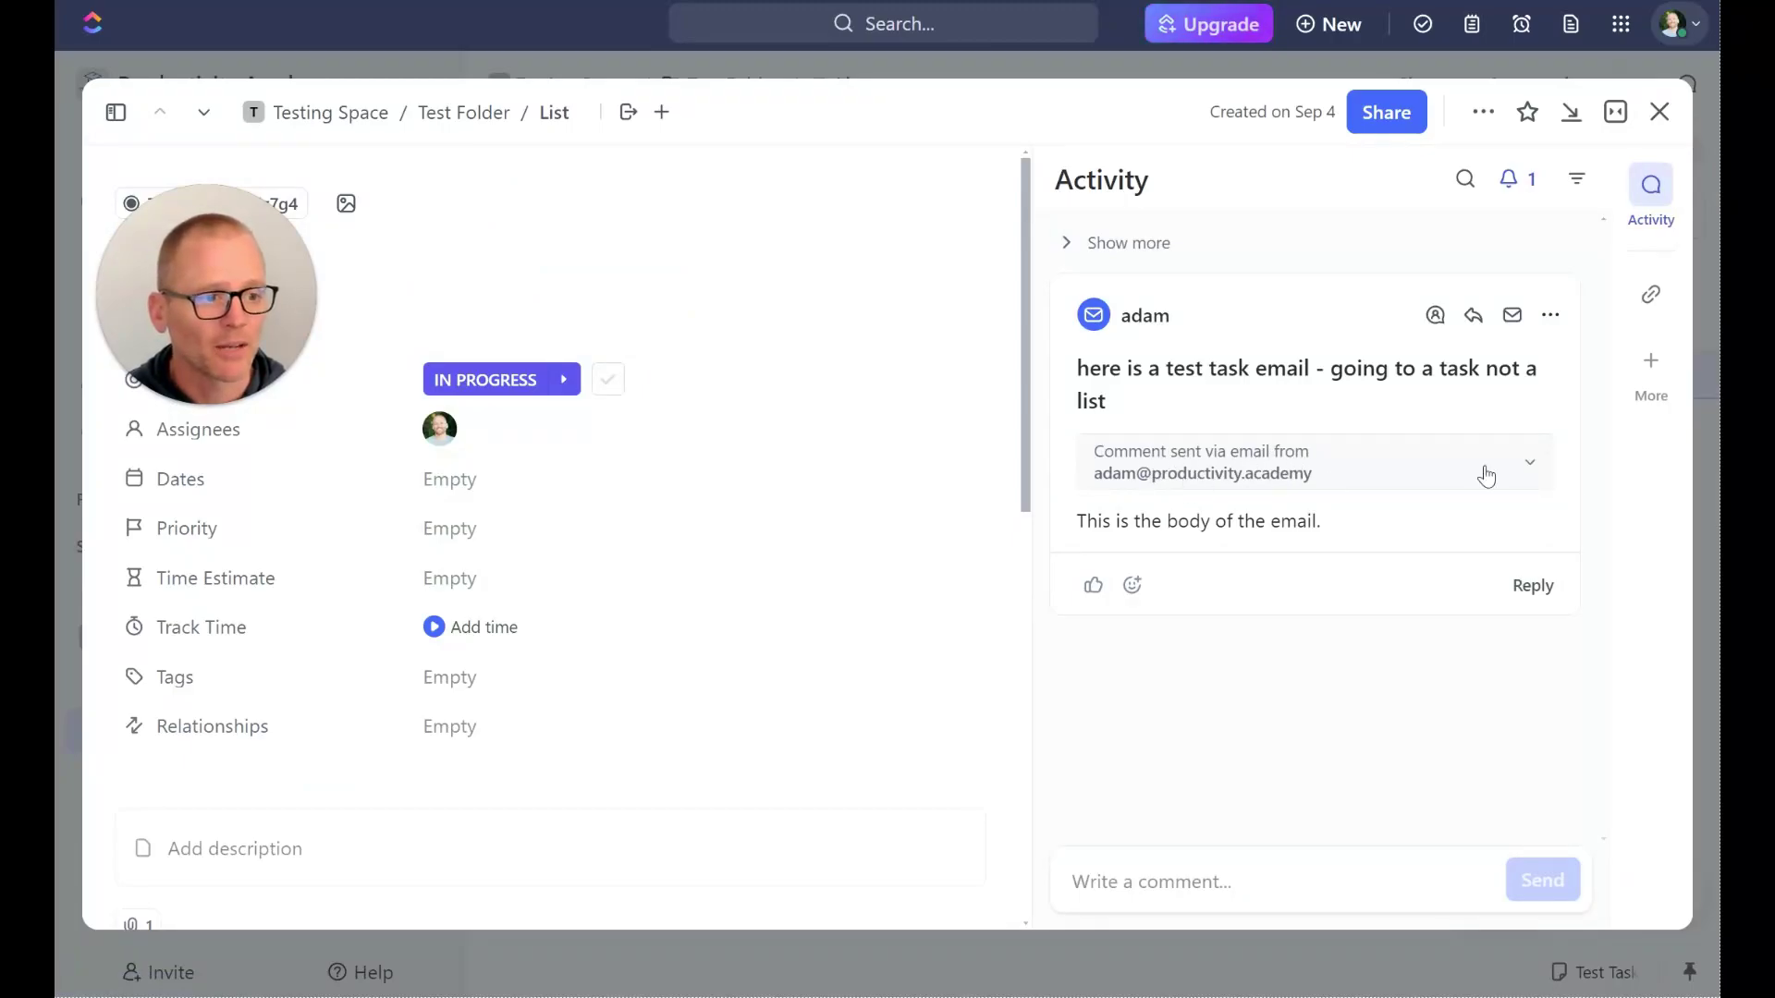
{"action": "left_click", "coordinate": [1532, 467]}
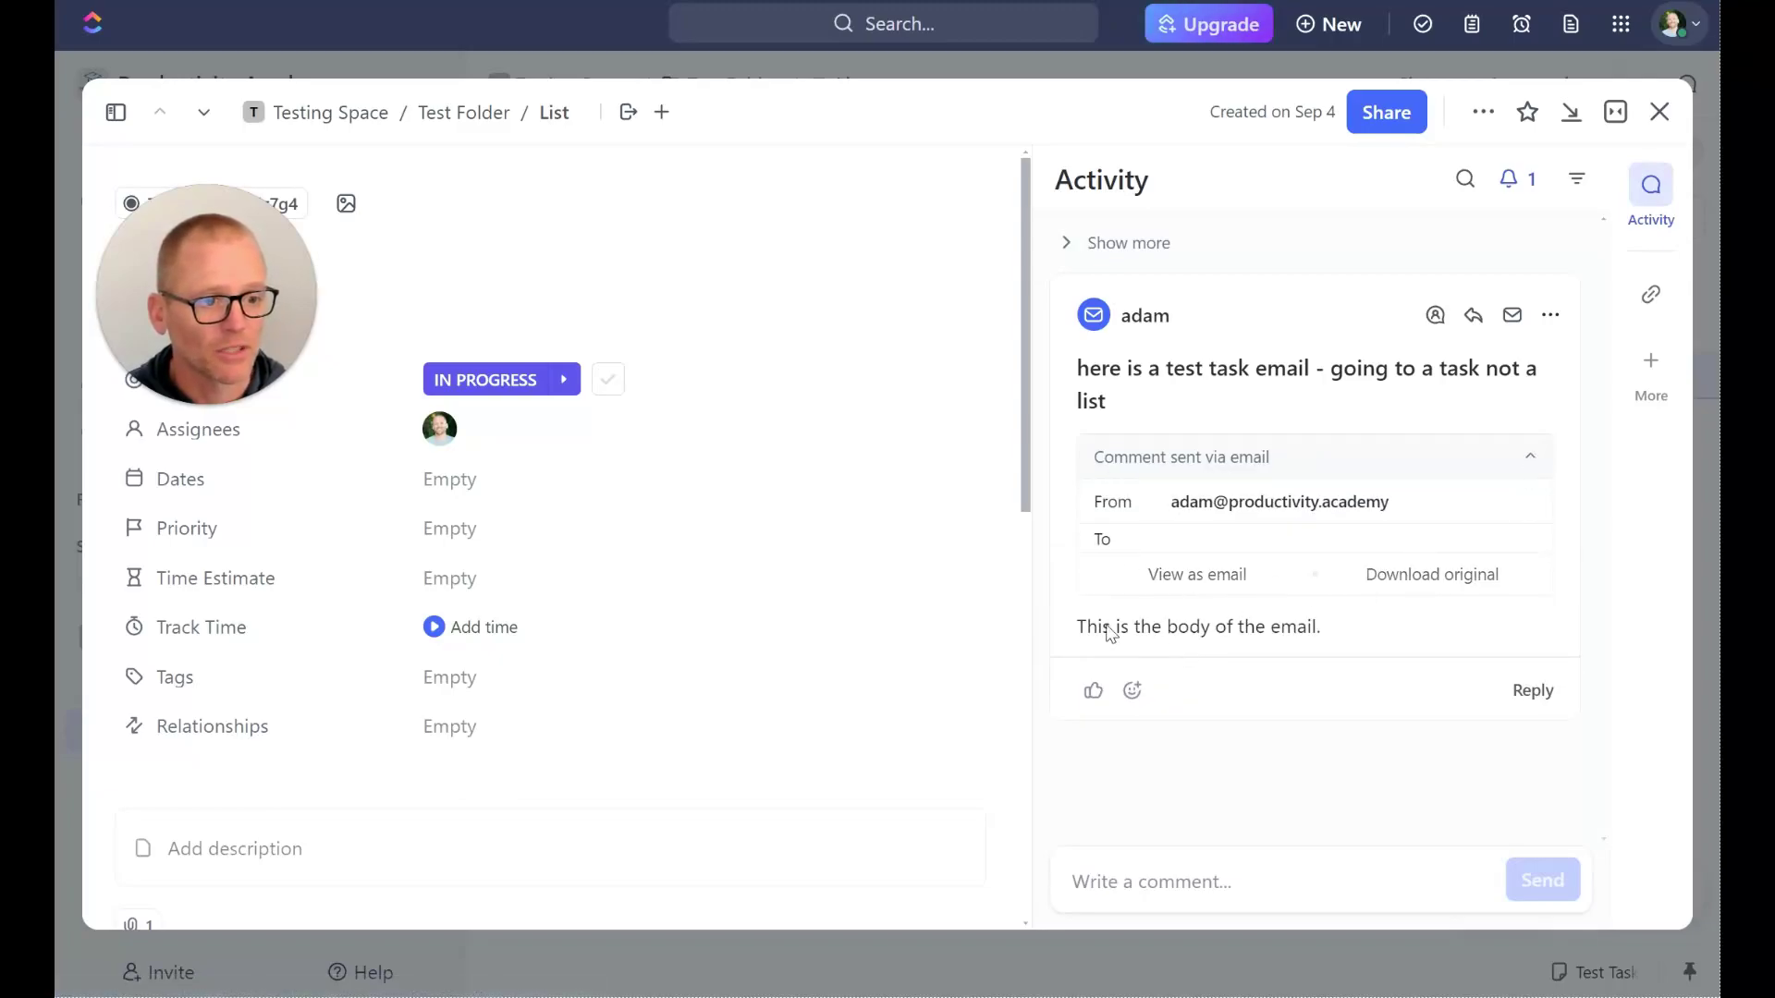
{"action": "left_click_drag", "start_coordinate": [1104, 629], "coordinate": [1319, 634]}
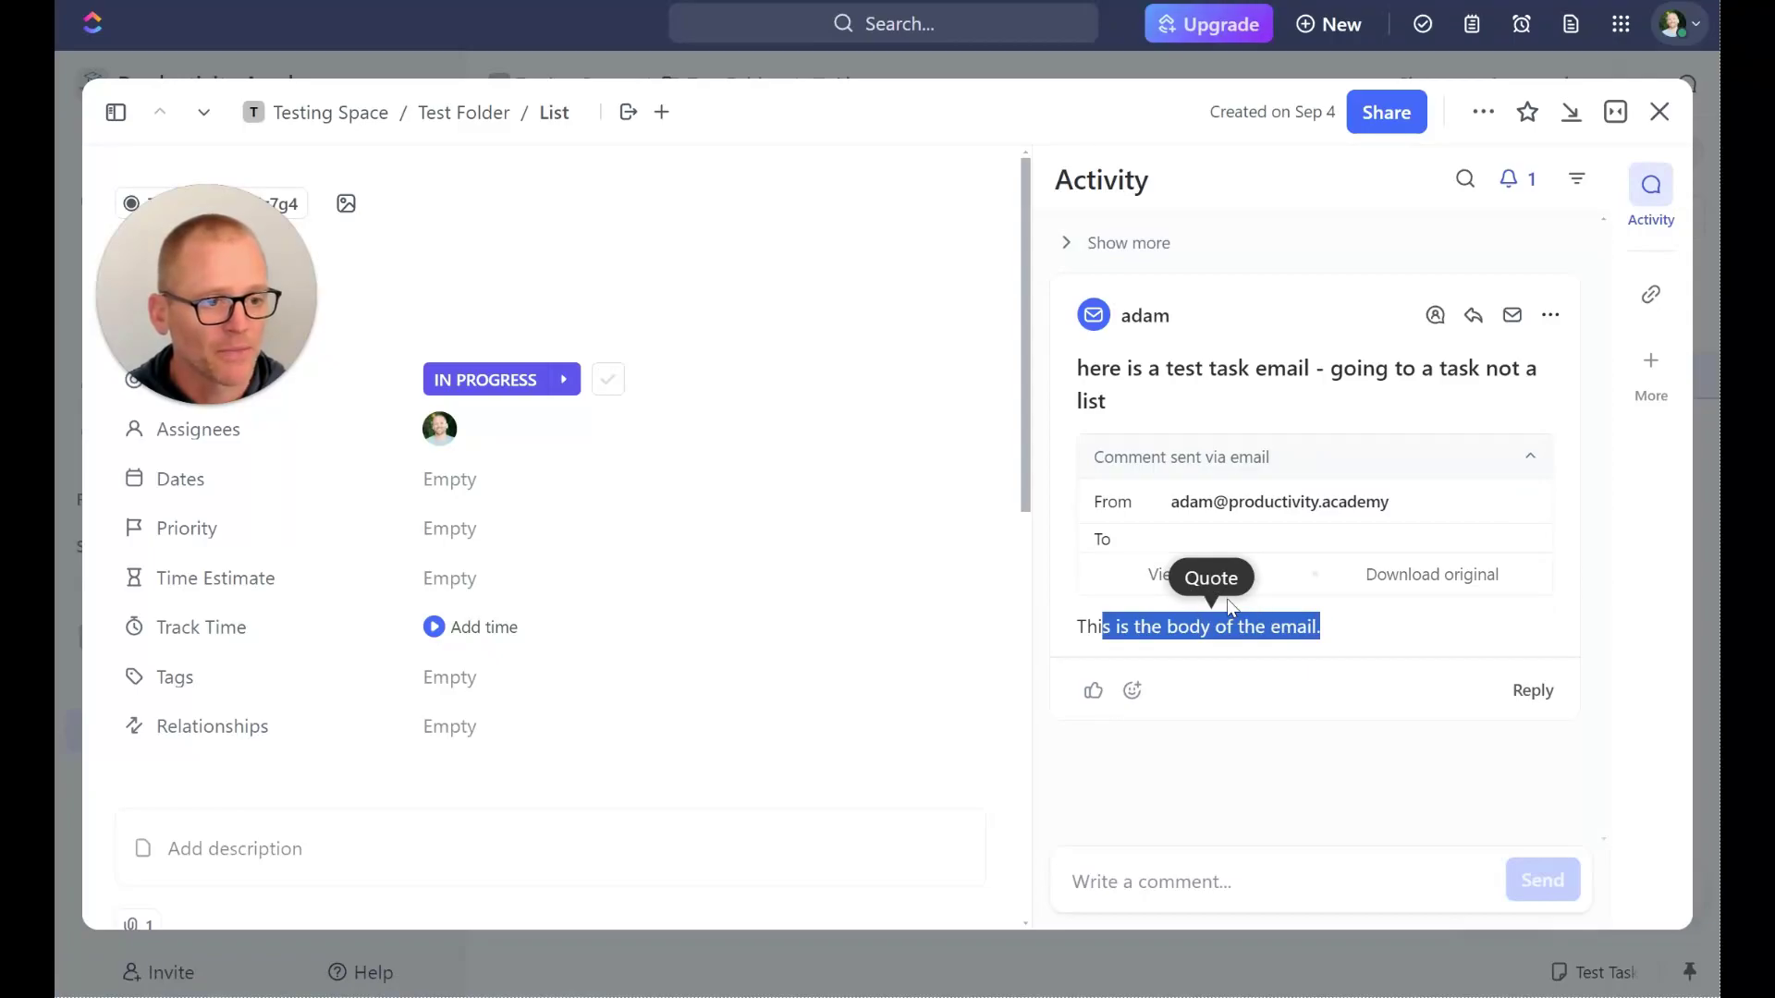
{"action": "left_click", "coordinate": [1139, 637]}
{"action": "left_click", "coordinate": [1193, 575]}
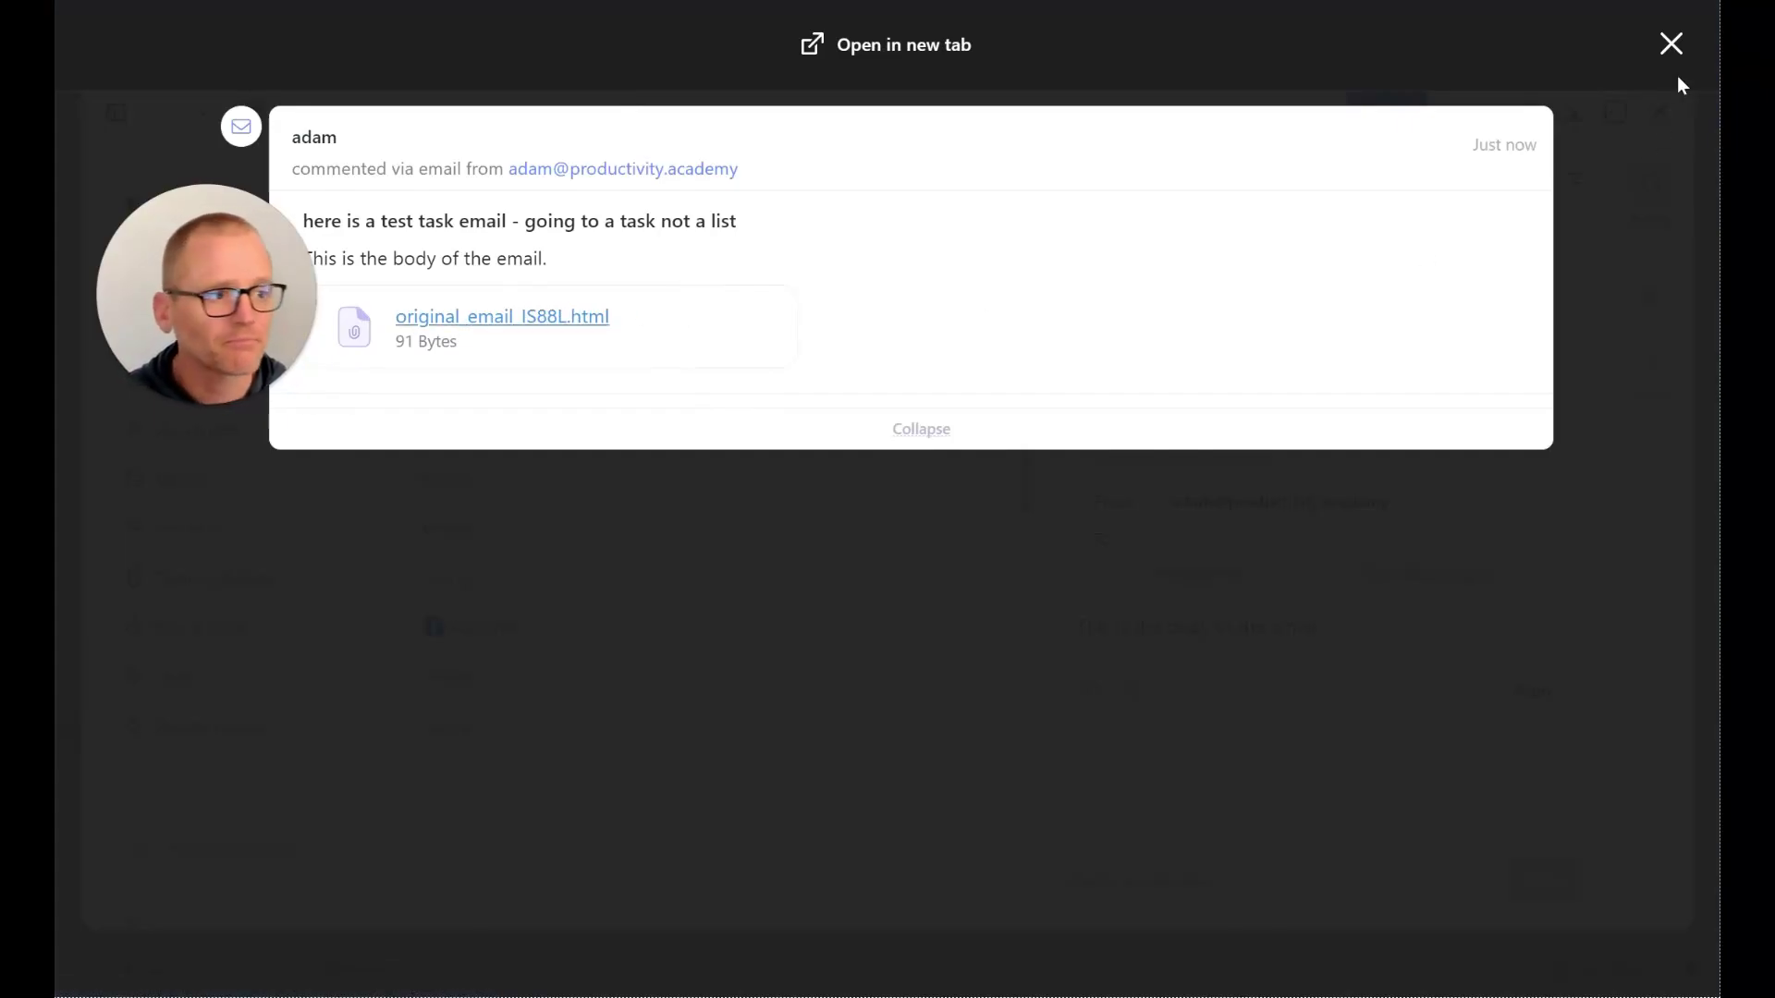
{"action": "left_click", "coordinate": [1670, 47]}
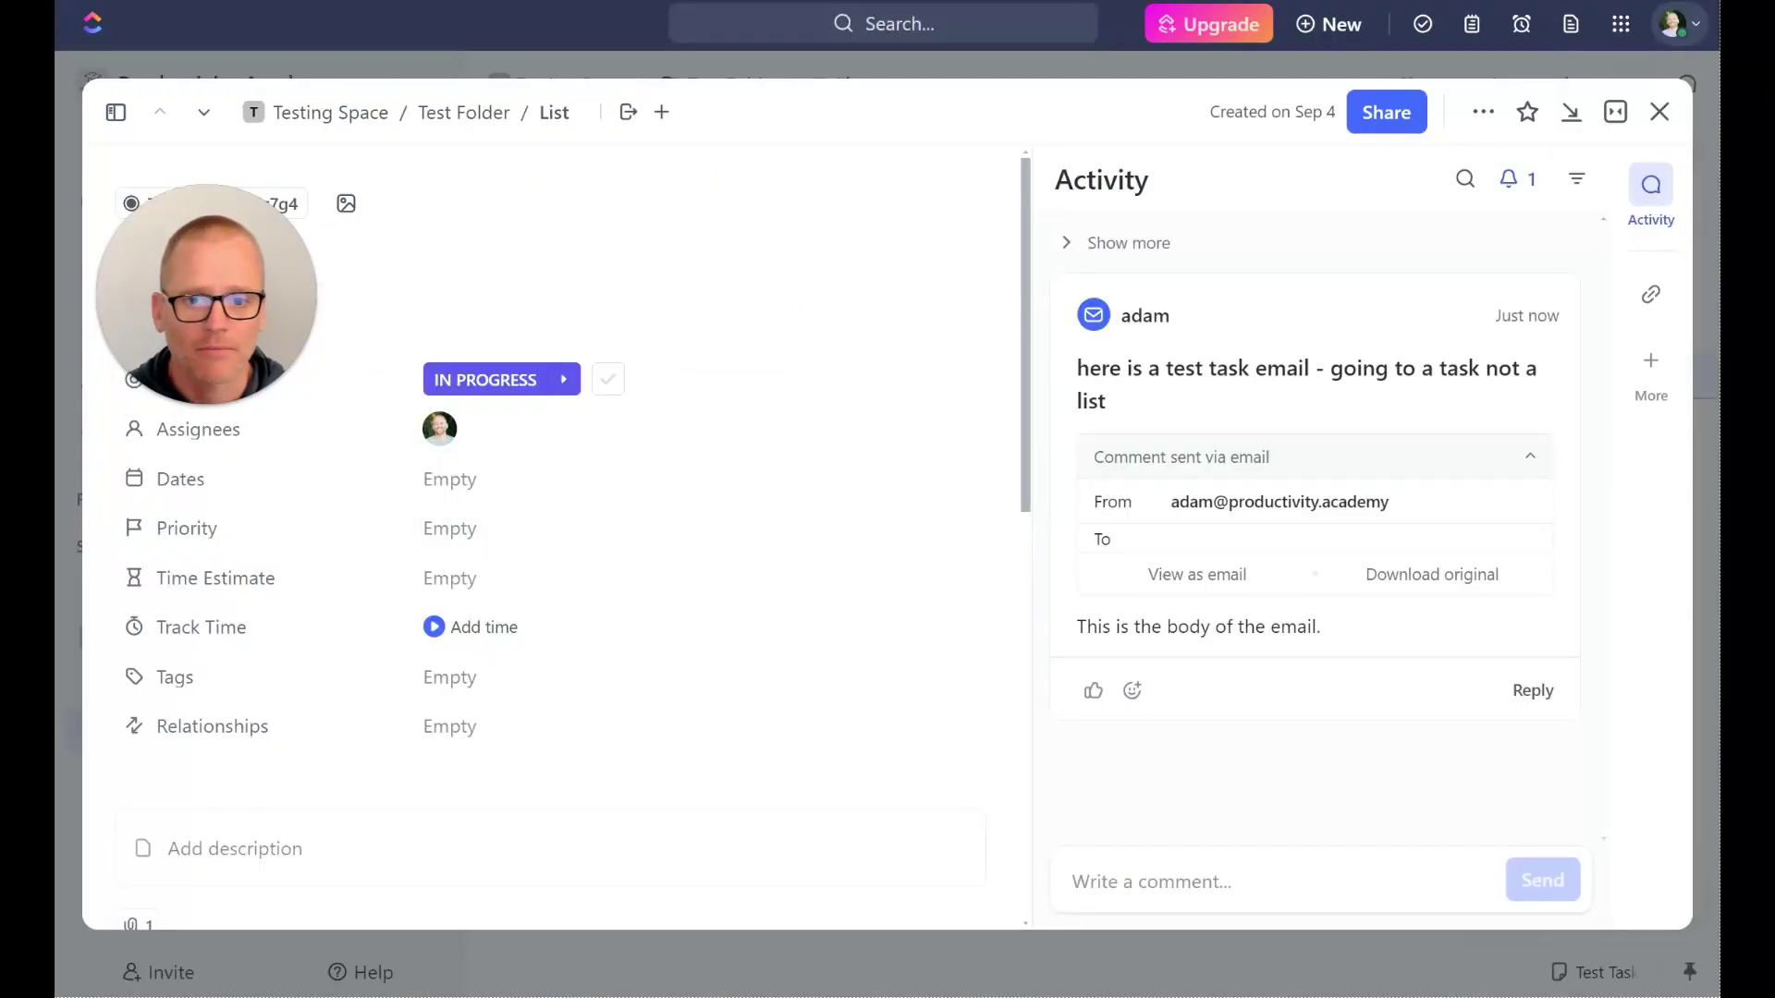
{"action": "left_click", "coordinate": [1659, 112]}
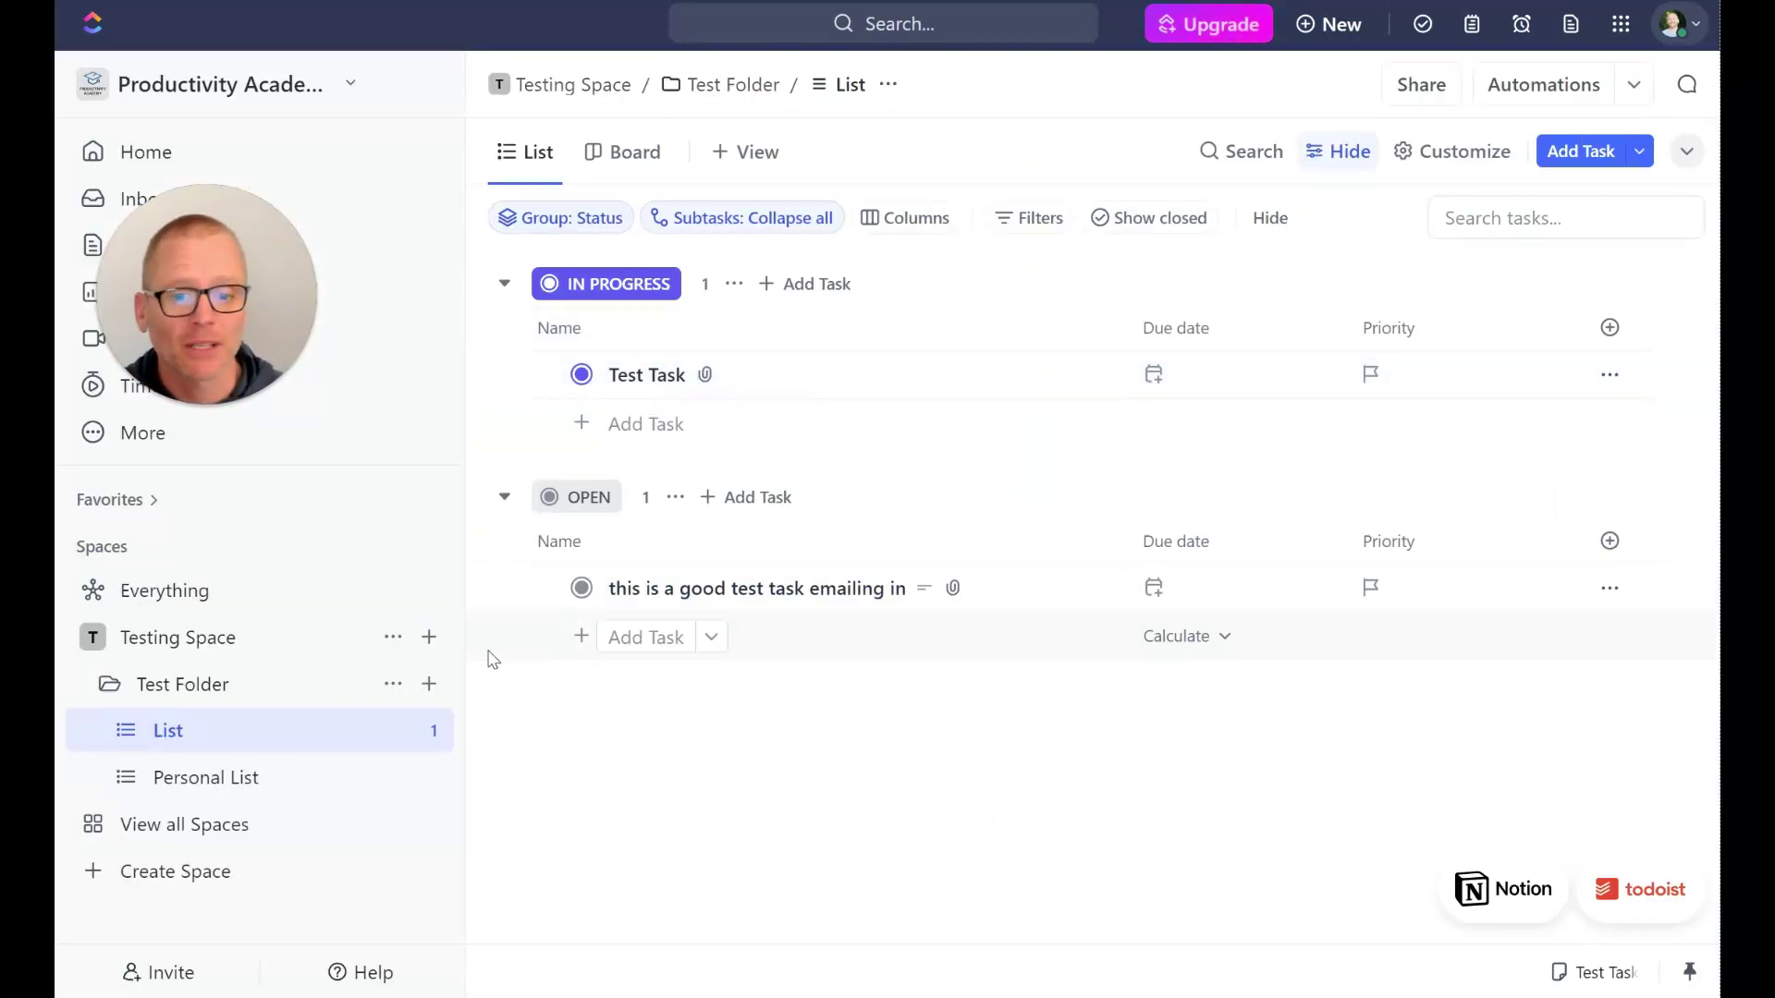
- Open the empty Personal List under Test Folder
{"action": "left_click", "coordinate": [251, 788]}
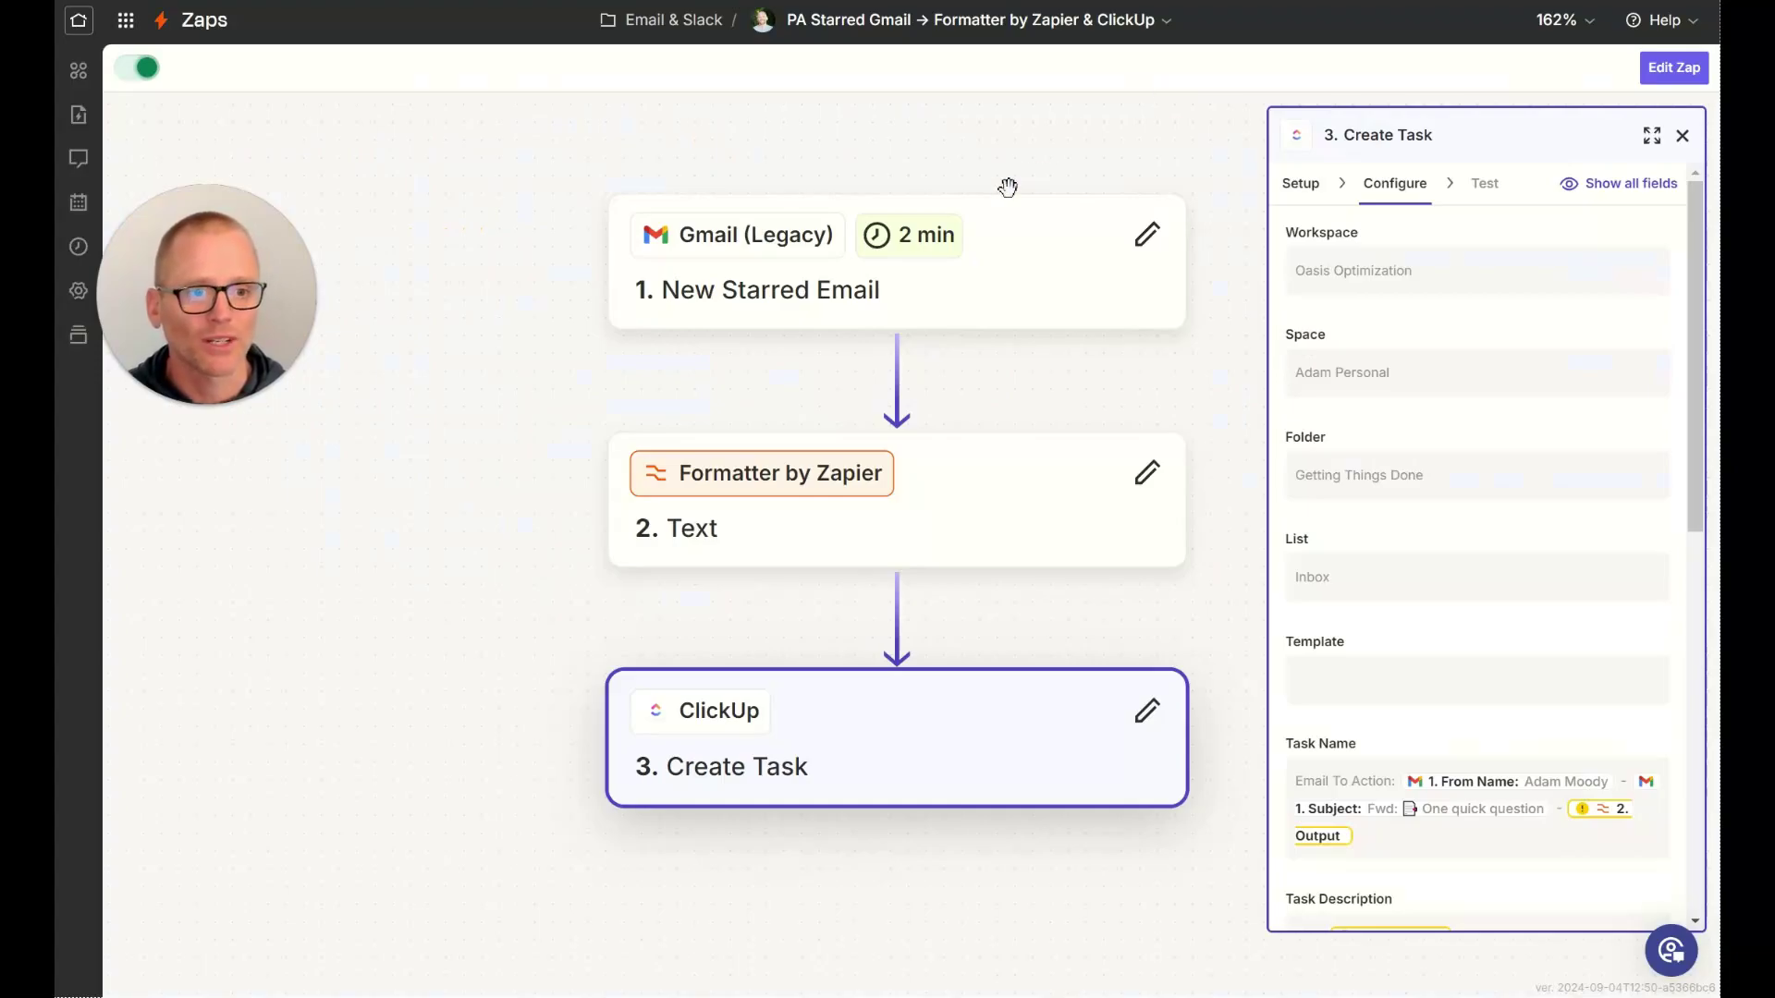
- Scroll through the Zap's Create Task configuration showing how Task Name is built
{"action": "mouse_move", "coordinate": [909, 245]}
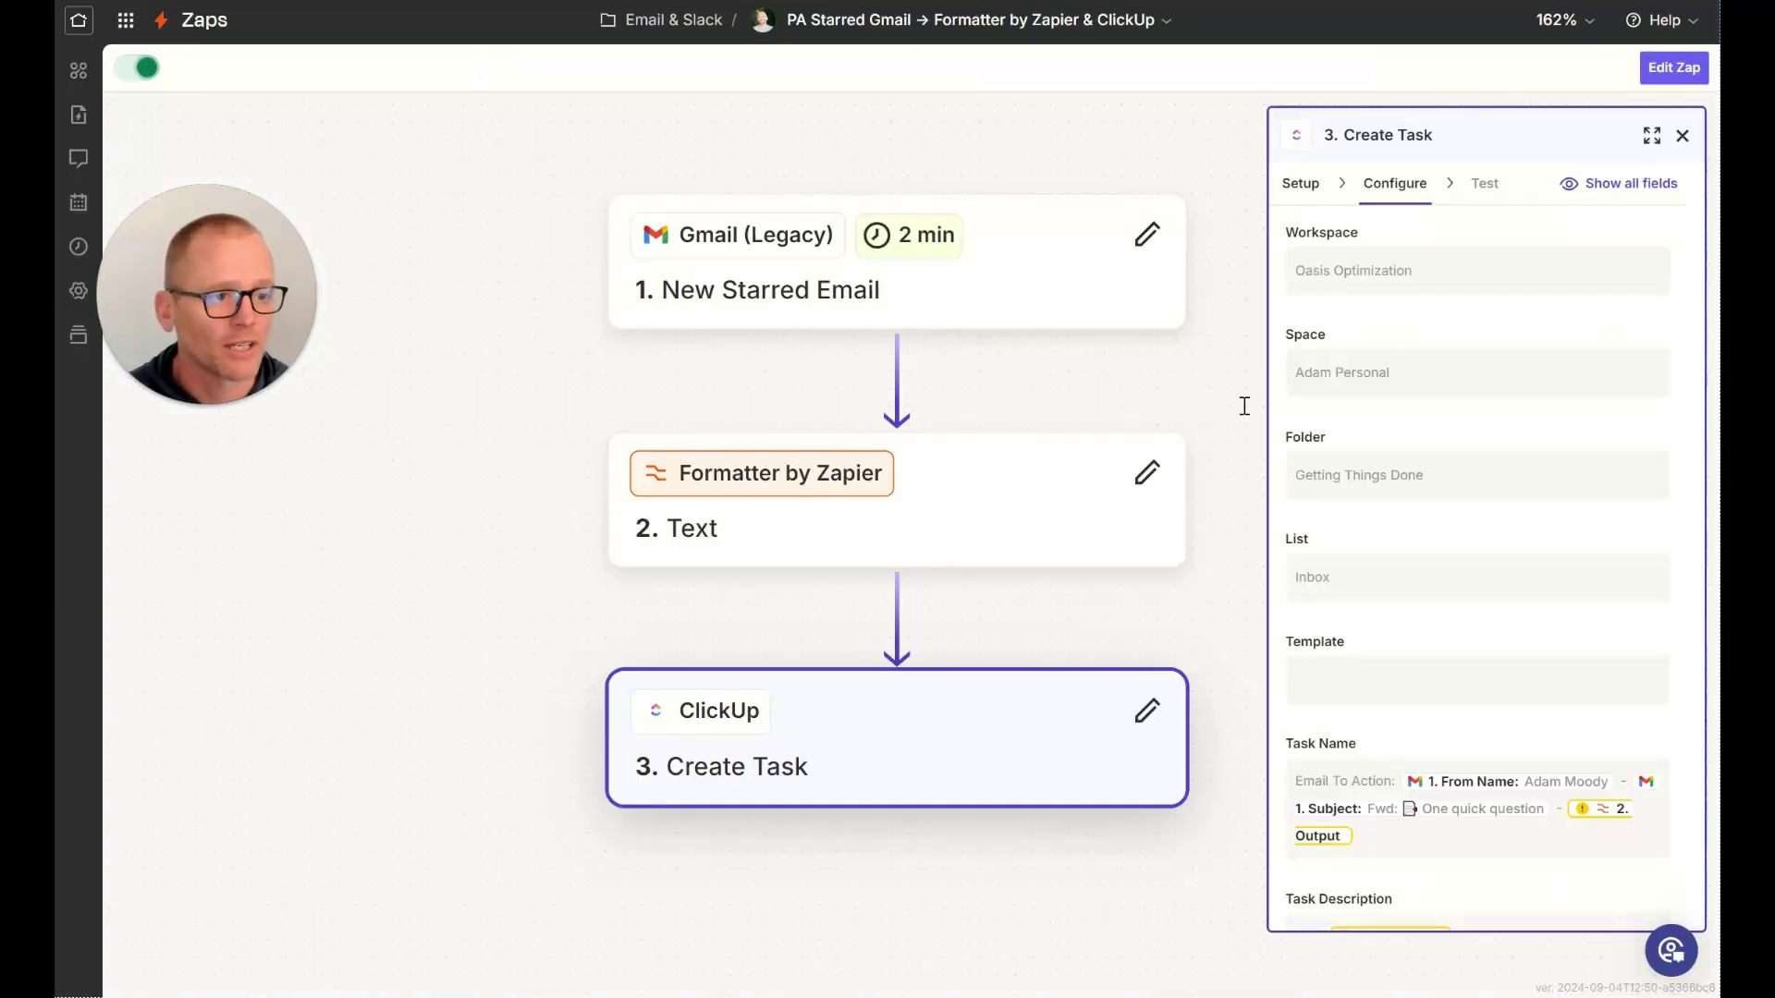
{"action": "scroll", "coordinate": [1478, 828], "scroll_direction": "down", "scroll_amount": 3}
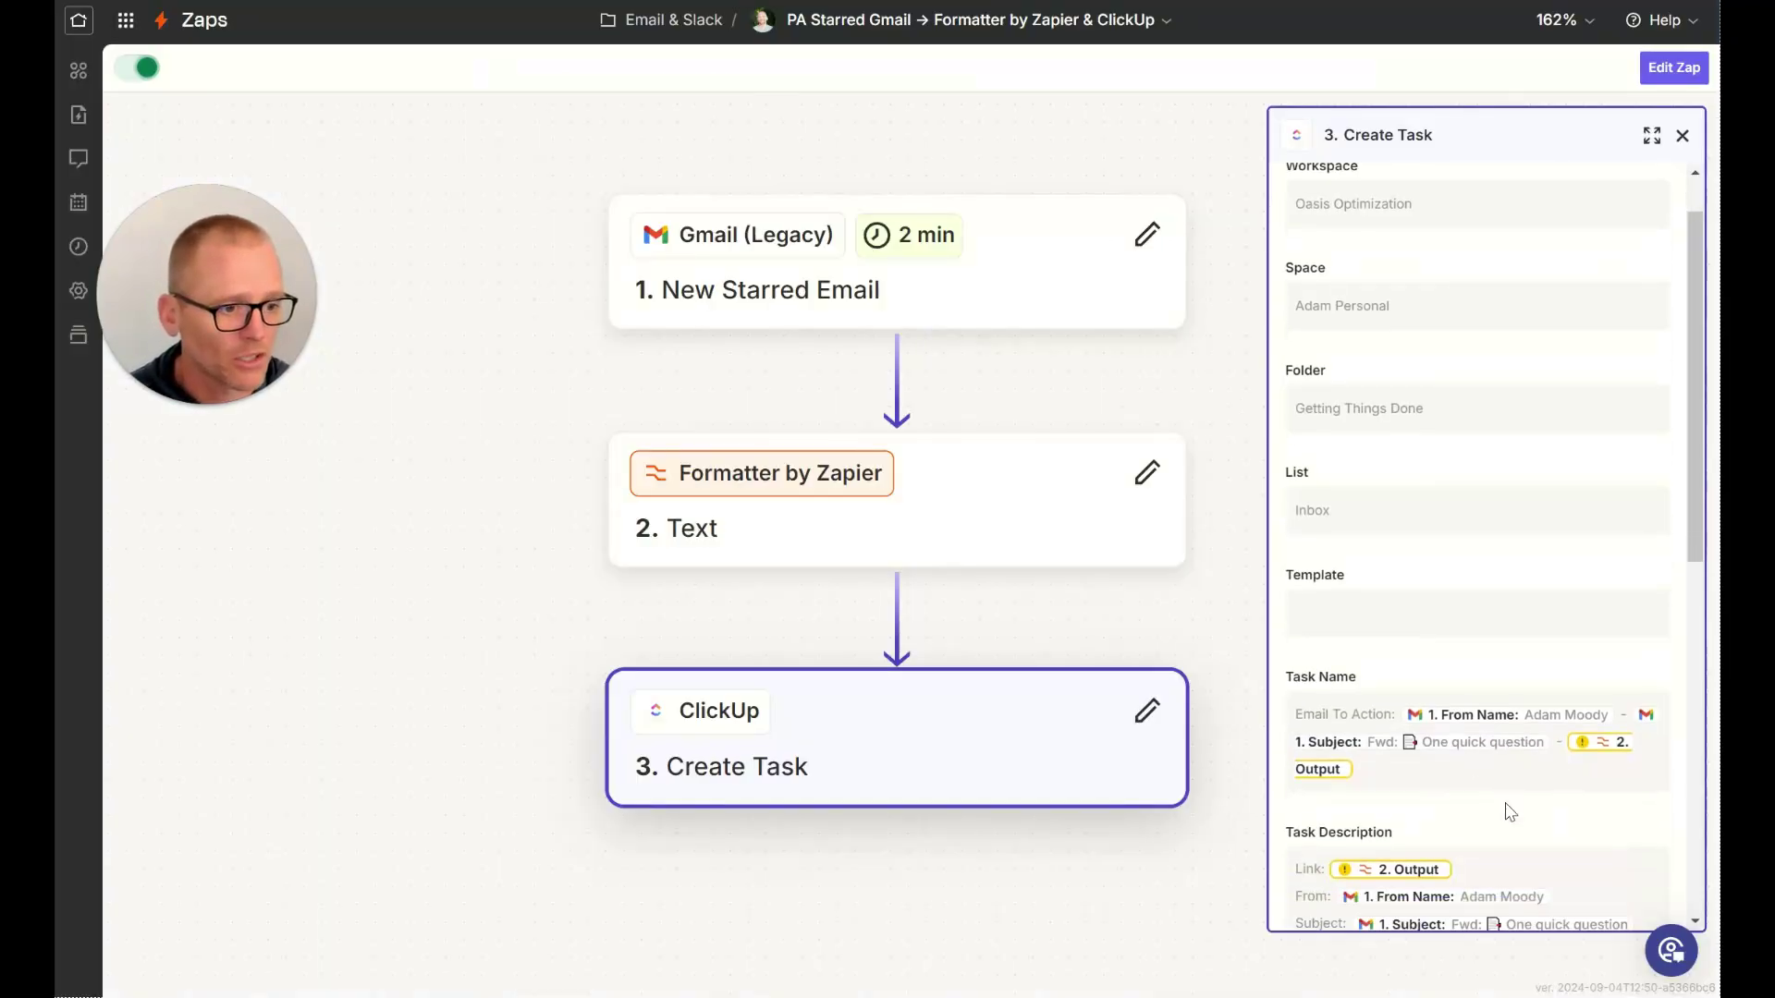